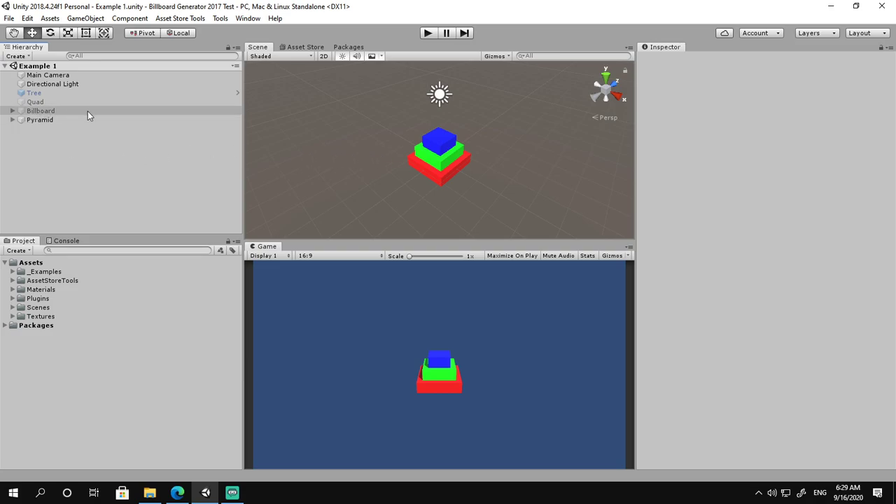
# Step: Expand Pyramid in the Hierarchy and inspect its Step 1, Step 2 and Step 3 parts
pyautogui.click(13, 120)
pyautogui.click(41, 129)
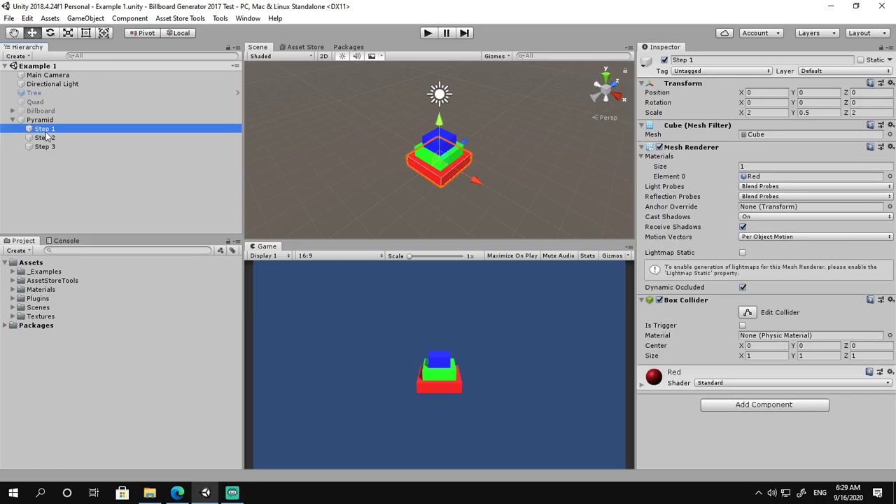
pyautogui.click(45, 138)
pyautogui.click(47, 147)
pyautogui.click(75, 173)
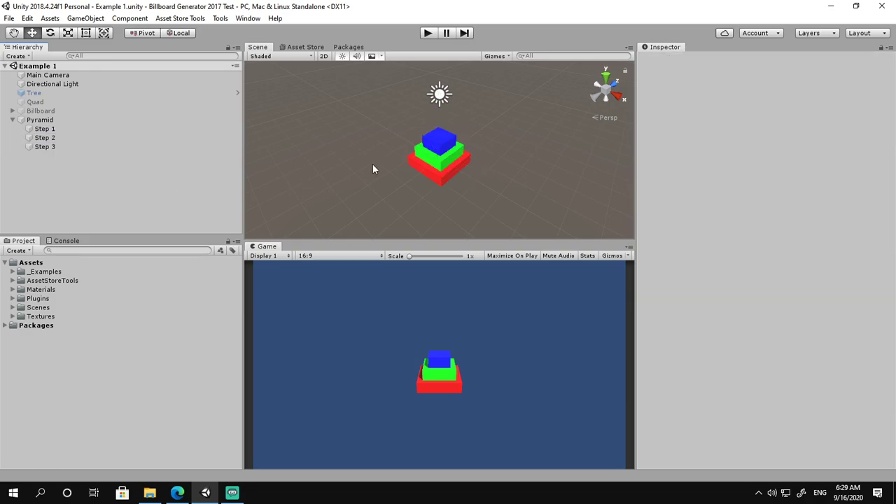
pyautogui.keyDown('alt'); pyautogui.moveTo(474, 170); pyautogui.dragTo(434, 175); pyautogui.keyUp('alt')
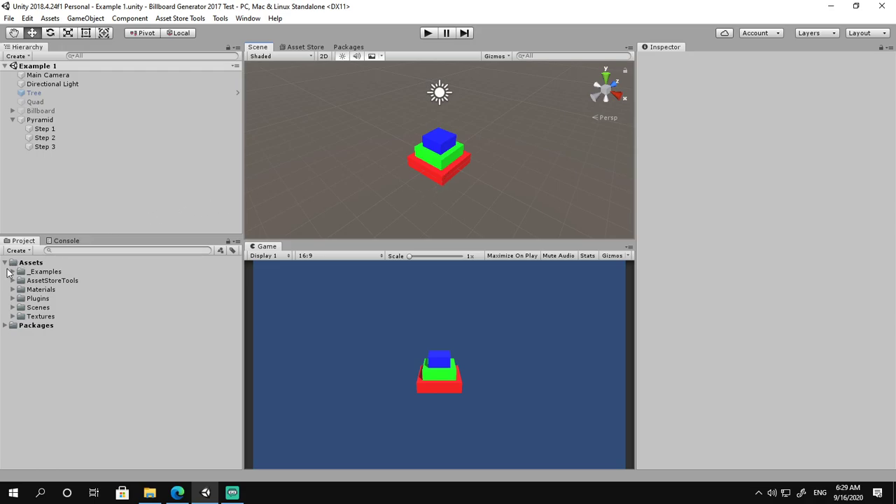
# Step: Expand Assets > Materials and inspect the Fade-mode Billboard material's settings
pyautogui.click(12, 272)
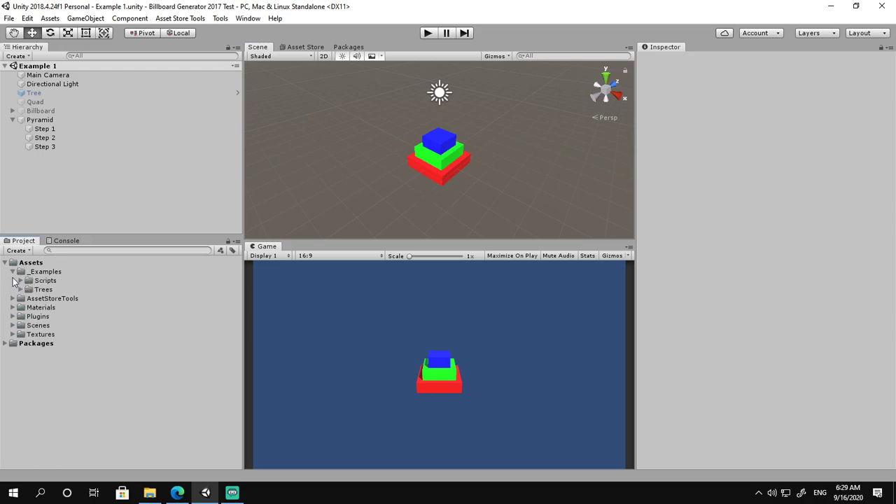
pyautogui.click(12, 272)
pyautogui.click(13, 290)
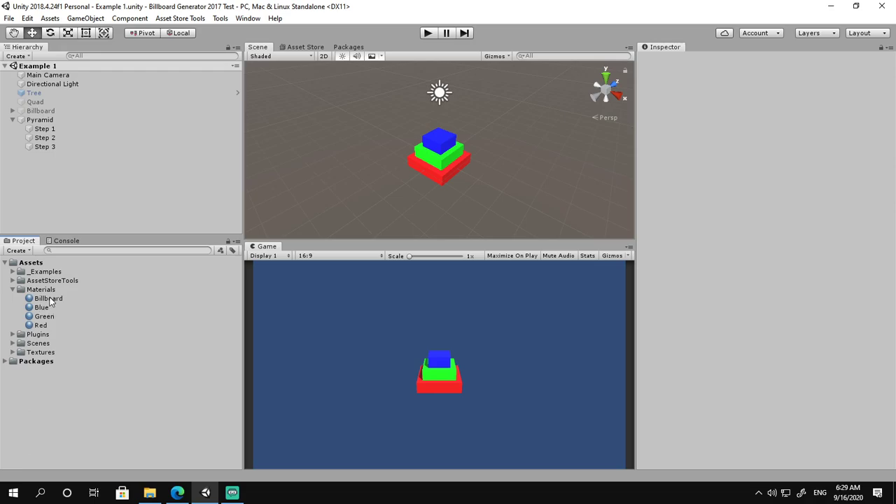
pyautogui.click(126, 295)
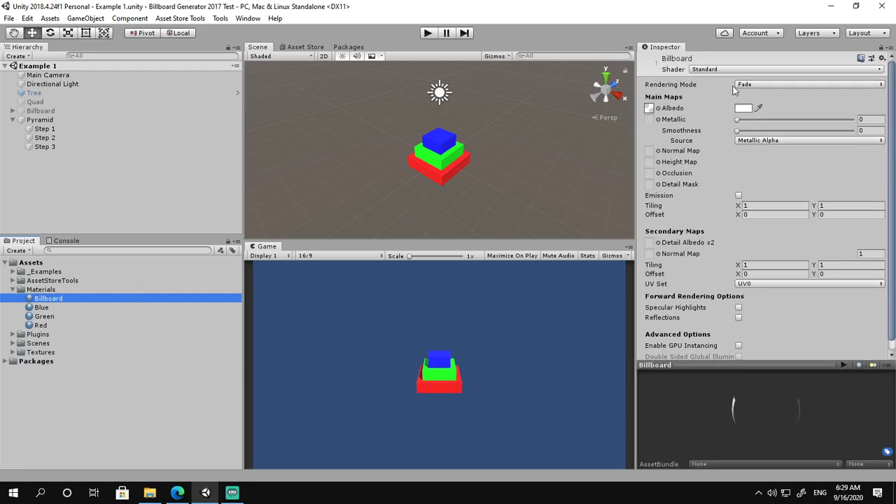
pyautogui.scroll(-1, 698, 131)
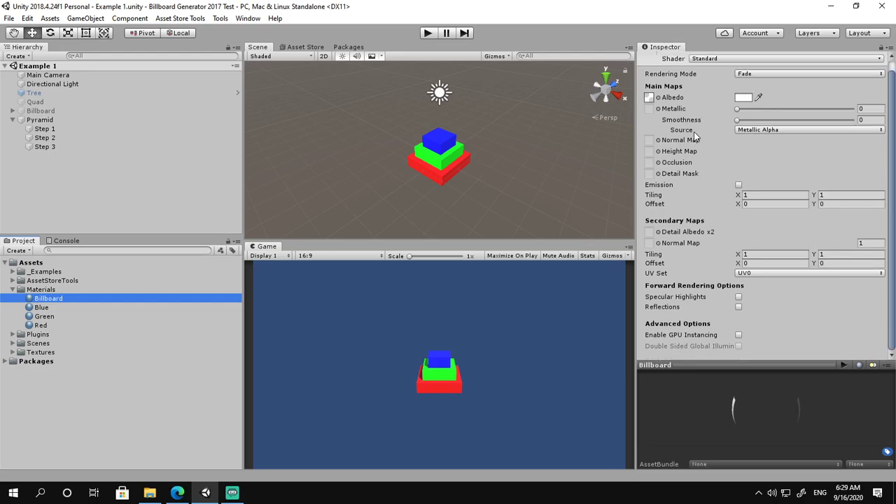
# Step: Open Tools > Winterbolt Games > Billboard Generator, dock it beside Console, and add Pyramid
pyautogui.click(93, 174)
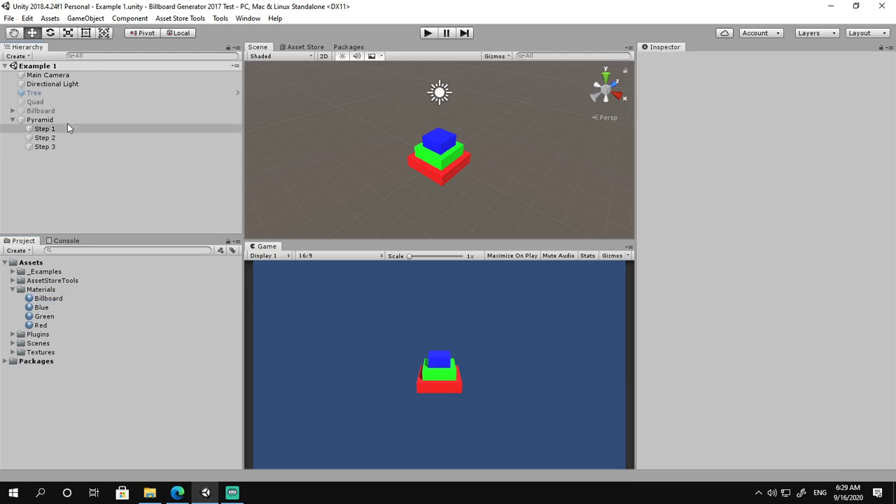
pyautogui.click(220, 21)
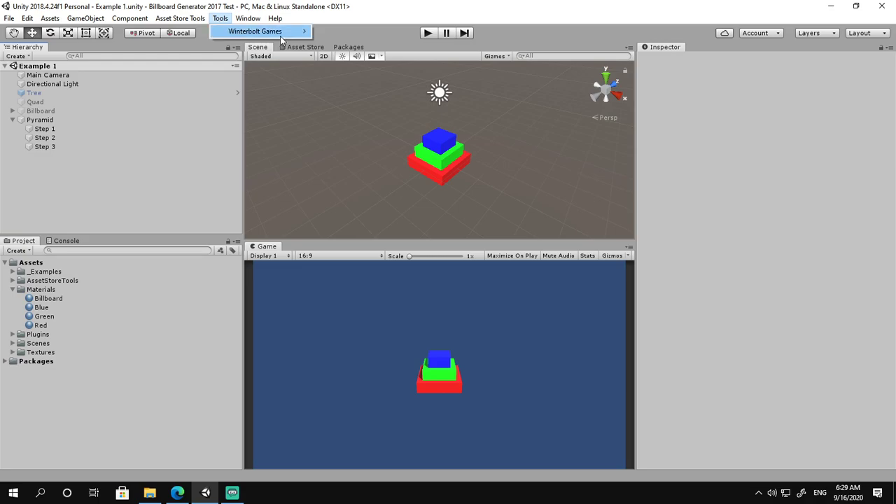
pyautogui.moveTo(281, 32)
pyautogui.click(333, 32)
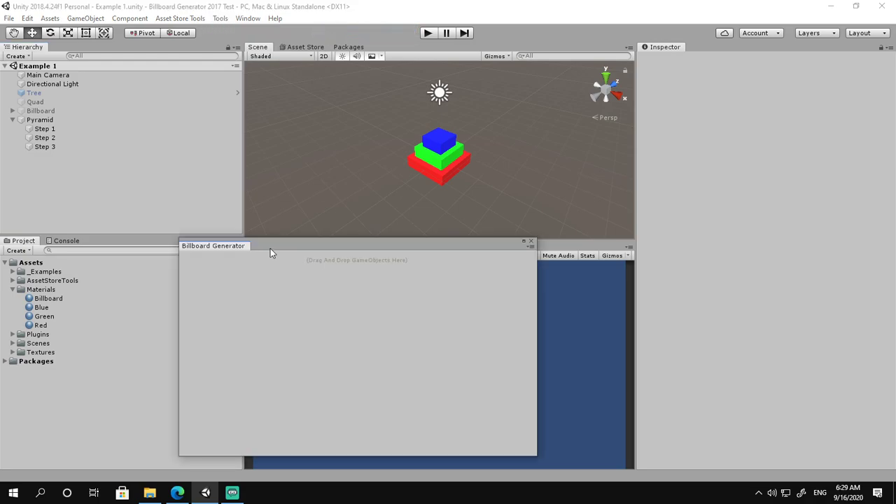
pyautogui.moveTo(229, 245); pyautogui.dragTo(123, 245)
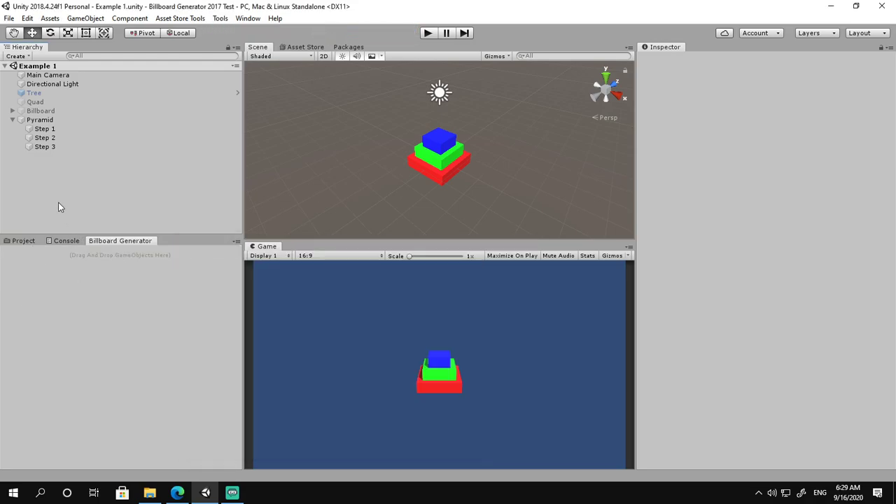
pyautogui.moveTo(40, 122); pyautogui.dragTo(94, 255)
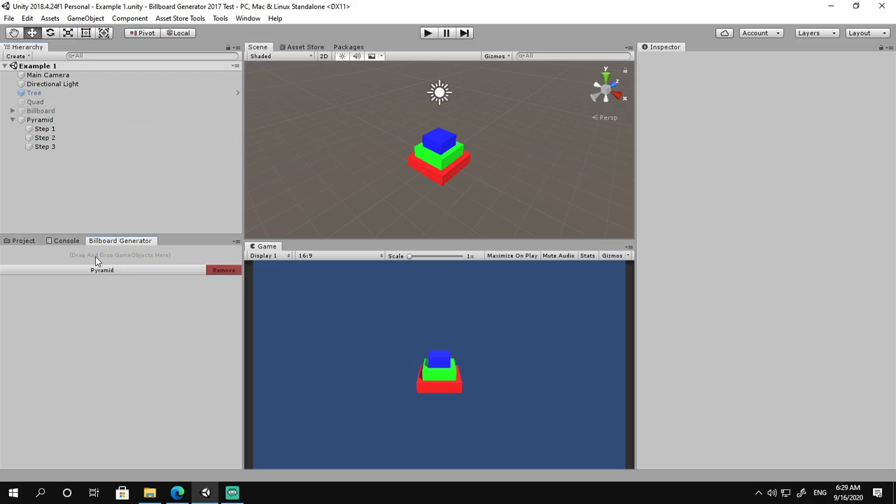
# Step: Give the Pyramid billboard 36 capture directions and a 256×256 texture size
pyautogui.click(100, 270)
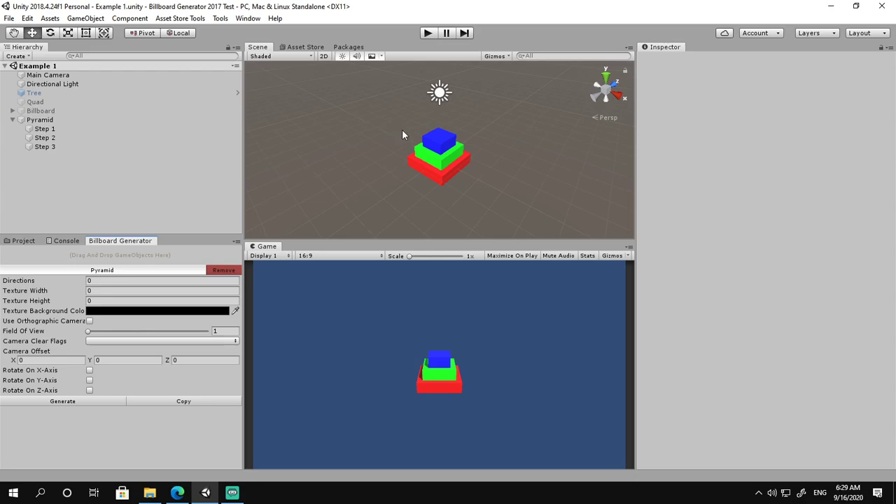
pyautogui.click(115, 280)
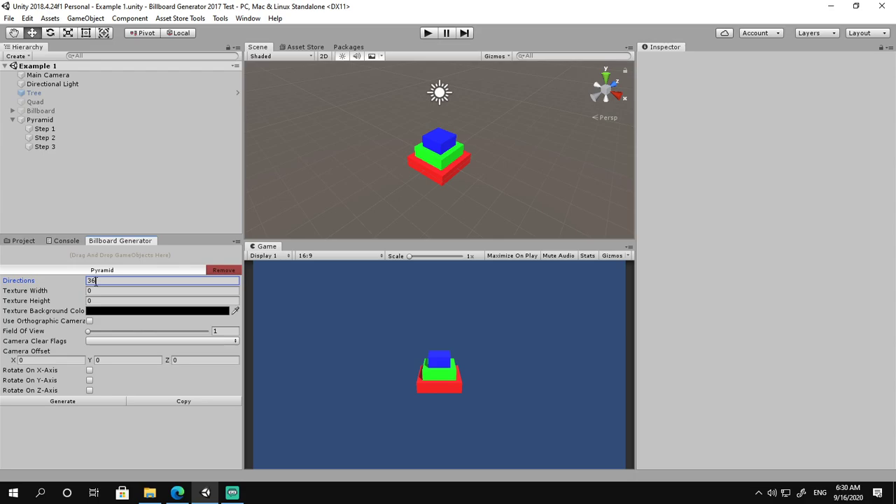
pyautogui.click(92, 291)
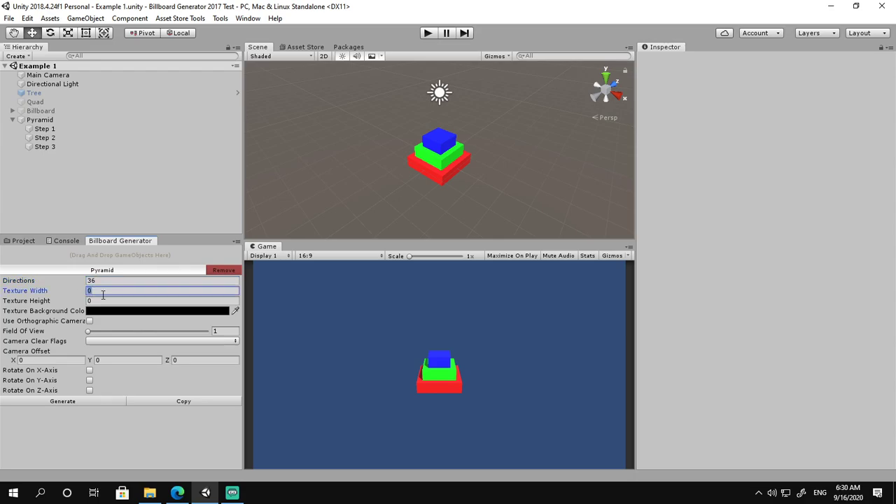
pyautogui.write('256')
pyautogui.click(112, 299)
pyautogui.write('2')
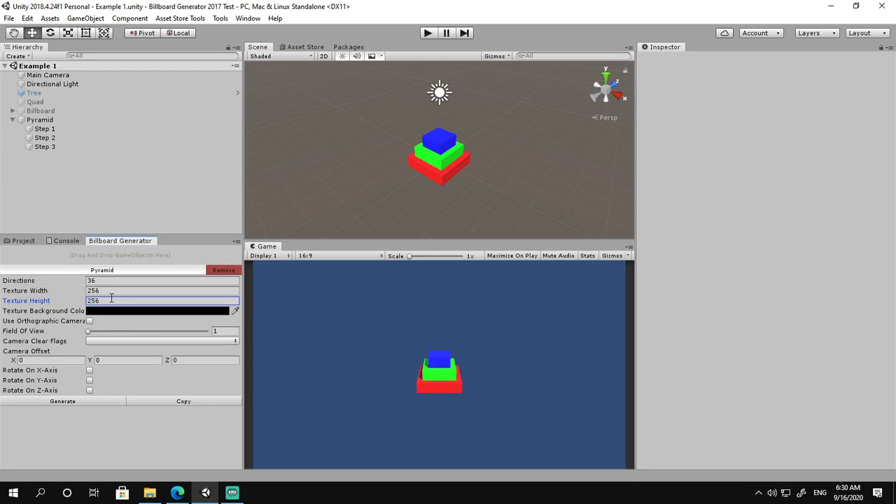
# Step: Set a white background colour, field of view 60, and Solid Color camera clear flags
pyautogui.click(100, 313)
pyautogui.moveTo(794, 299); pyautogui.dragTo(646, 198)
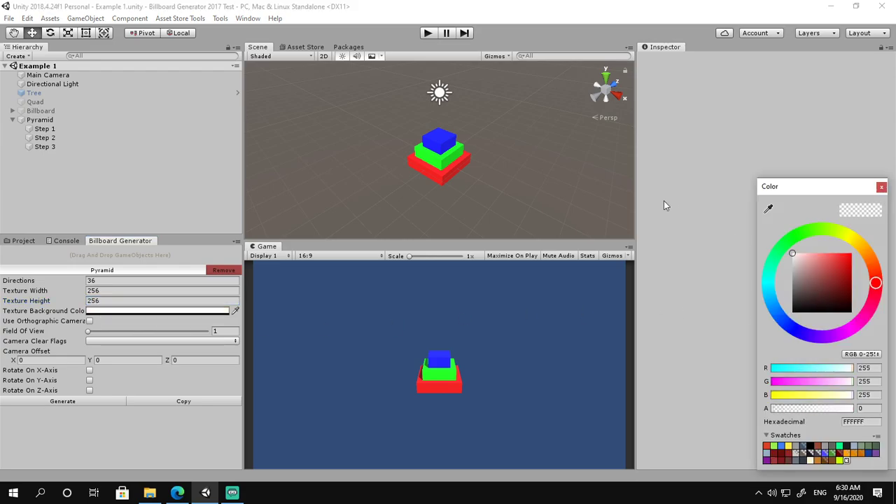
pyautogui.moveTo(805, 413); pyautogui.dragTo(858, 411)
pyautogui.click(75, 415)
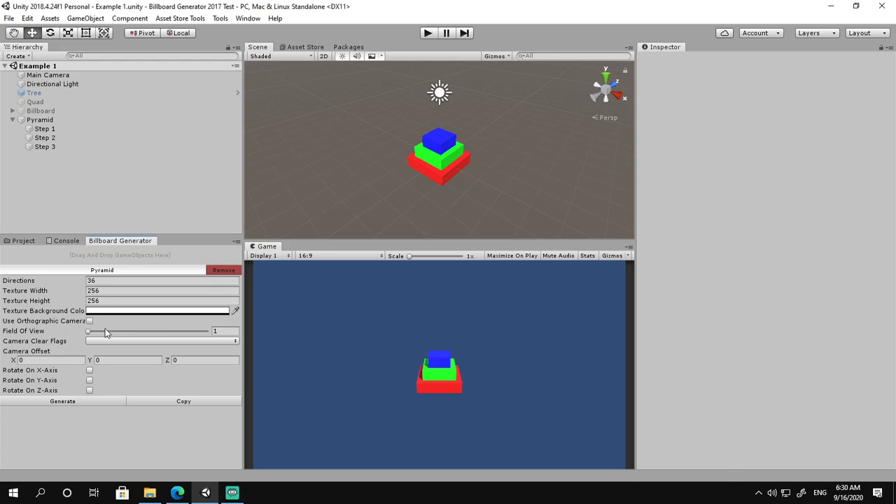
pyautogui.click(231, 331)
pyautogui.write('60')
pyautogui.click(88, 341)
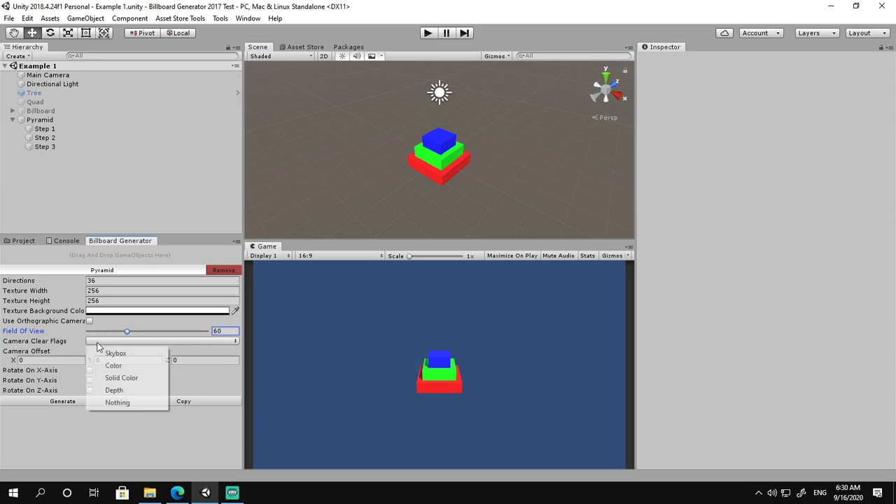
pyautogui.click(110, 378)
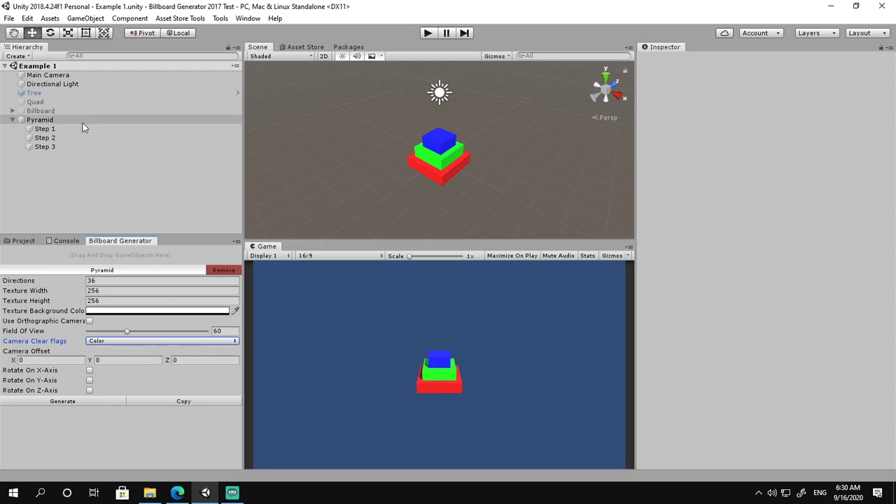
# Step: Check Main Camera's position, then set Camera Offset Z to -6 and enable Rotate On Y-Axis
pyautogui.click(69, 75)
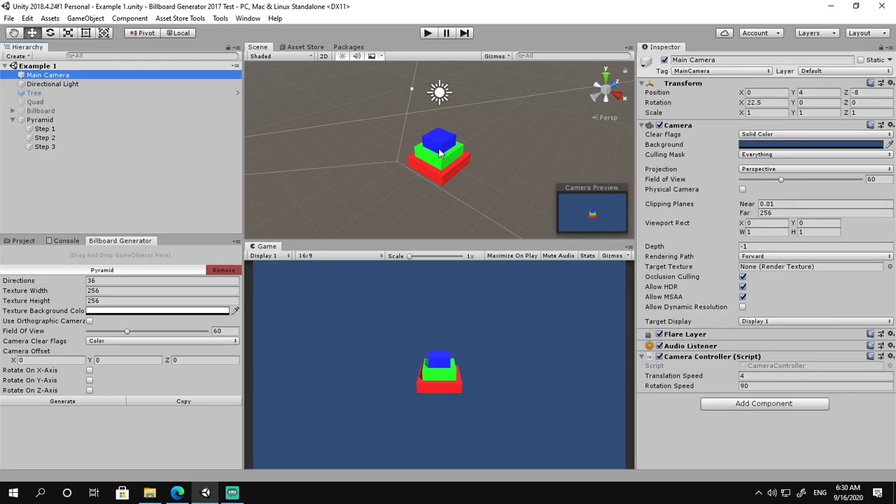
pyautogui.keyDown('alt'); pyautogui.moveTo(427, 175); pyautogui.dragTo(308, 105); pyautogui.keyUp('alt')
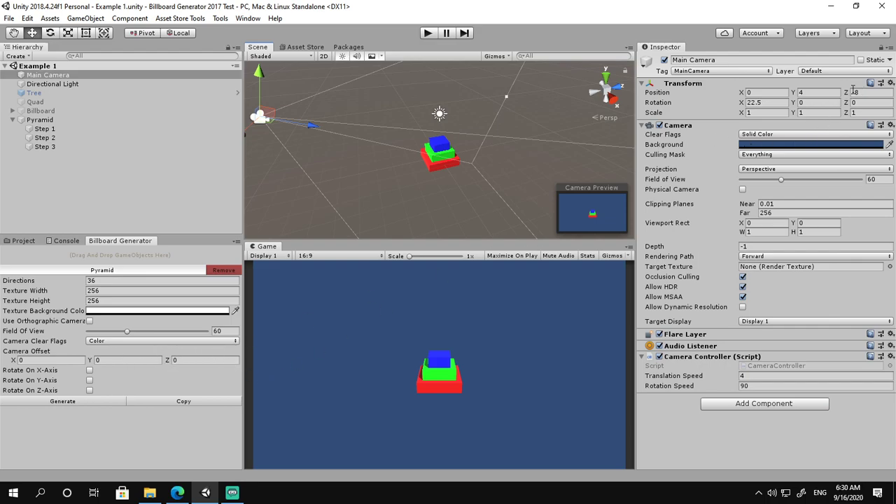
pyautogui.click(187, 360)
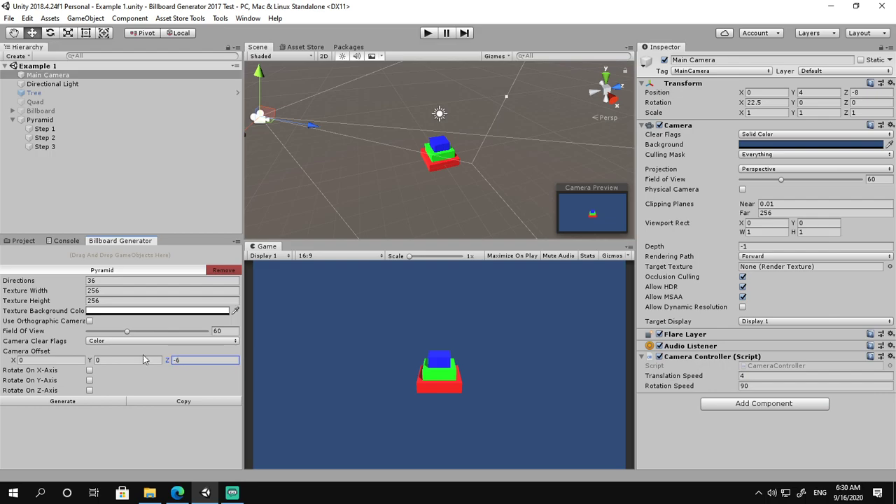
pyautogui.click(89, 381)
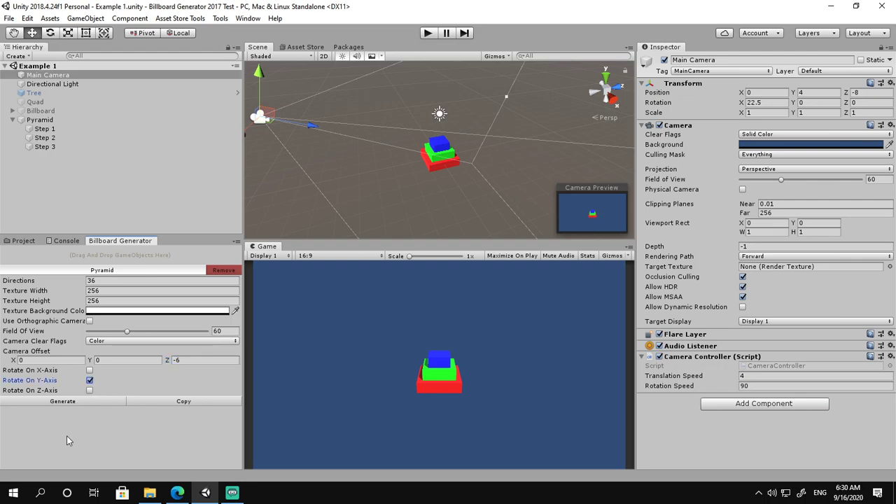
# Step: Generate and preview the Pyramid billboard, then change Camera Offset Z to -4 and regenerate
pyautogui.click(54, 403)
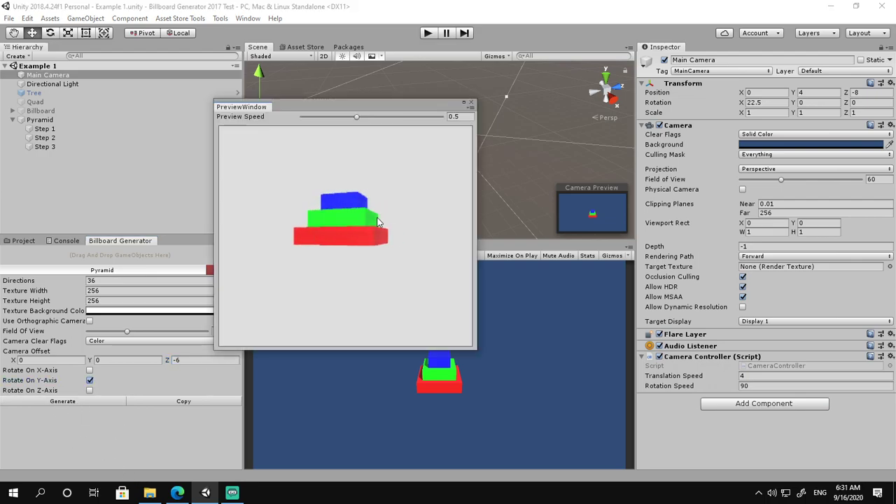
pyautogui.moveTo(358, 118); pyautogui.dragTo(449, 118)
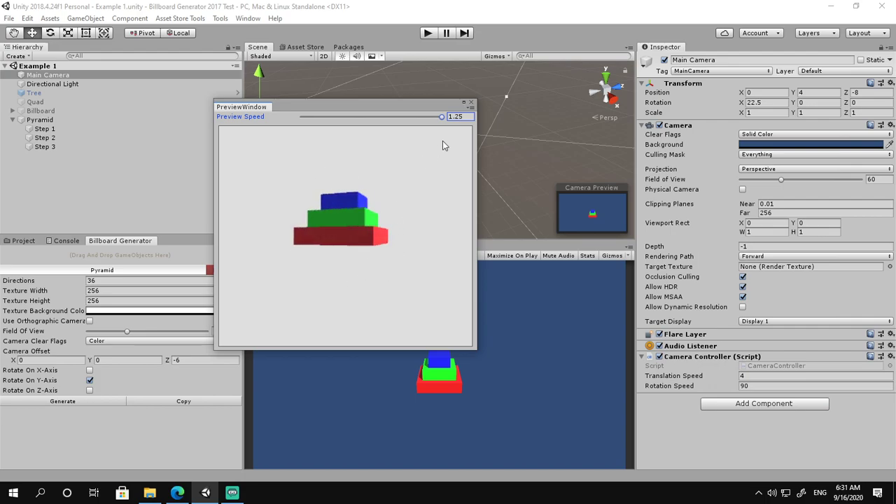
pyautogui.click(471, 103)
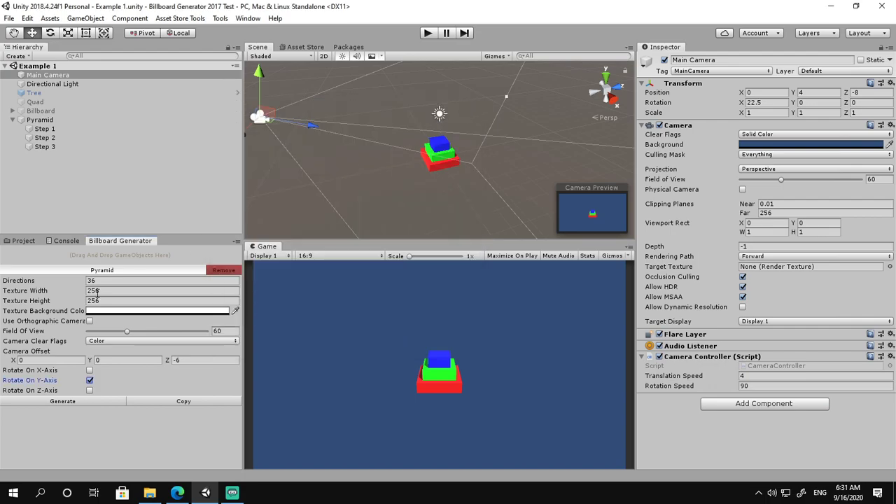
pyautogui.click(189, 360)
pyautogui.write('-4')
pyautogui.click(91, 402)
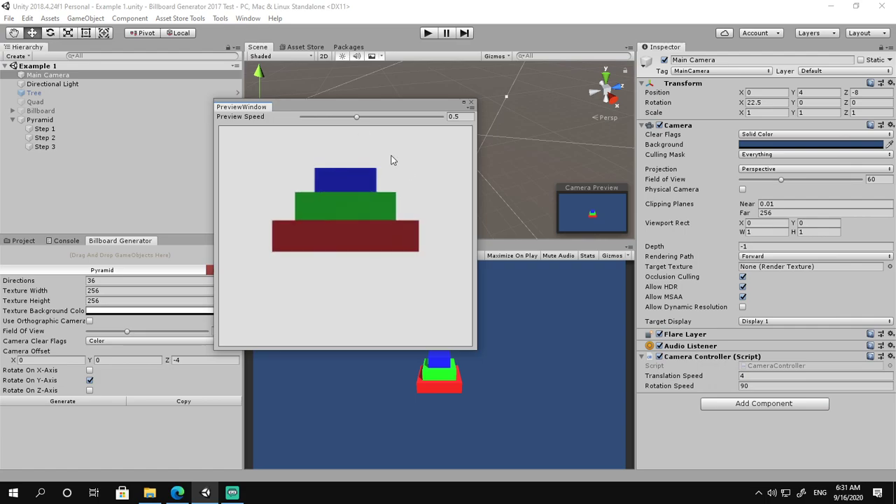
pyautogui.click(470, 102)
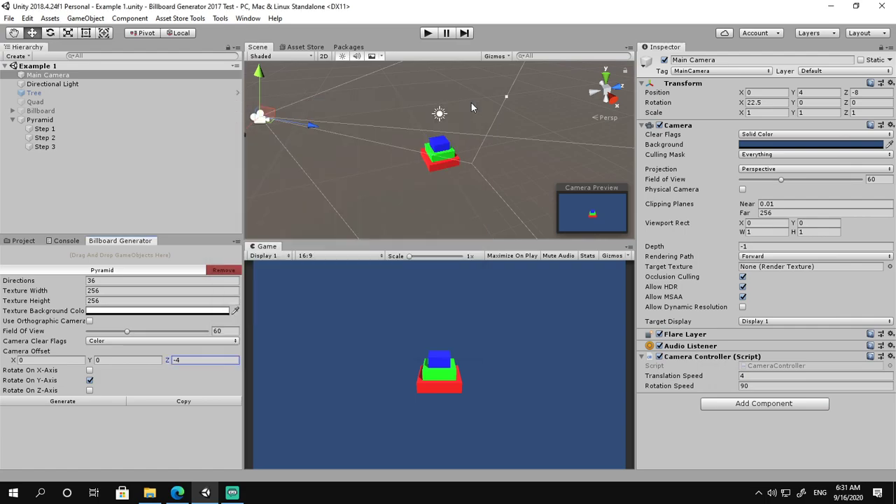
# Step: Set Camera Offset Y to 0.5, regenerate, and raise the preview speed to 1.25
pyautogui.click(117, 361)
pyautogui.doubleClick(130, 360)
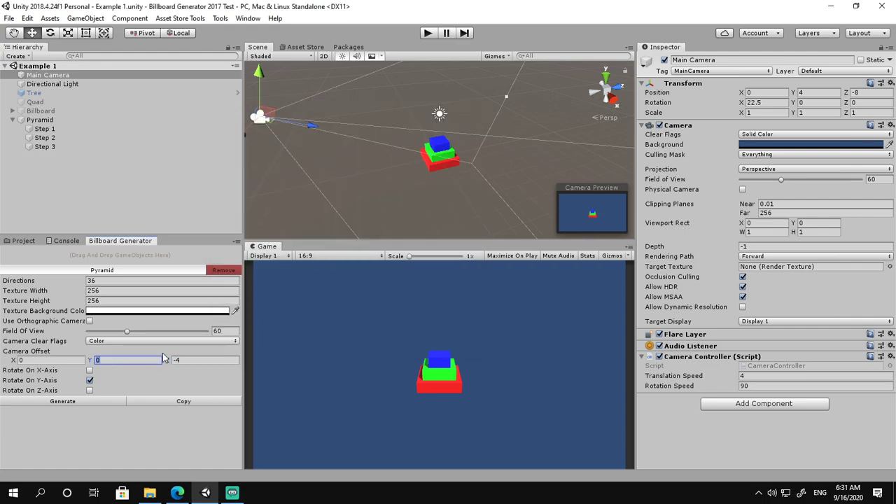
pyautogui.write('0.5')
pyautogui.click(46, 403)
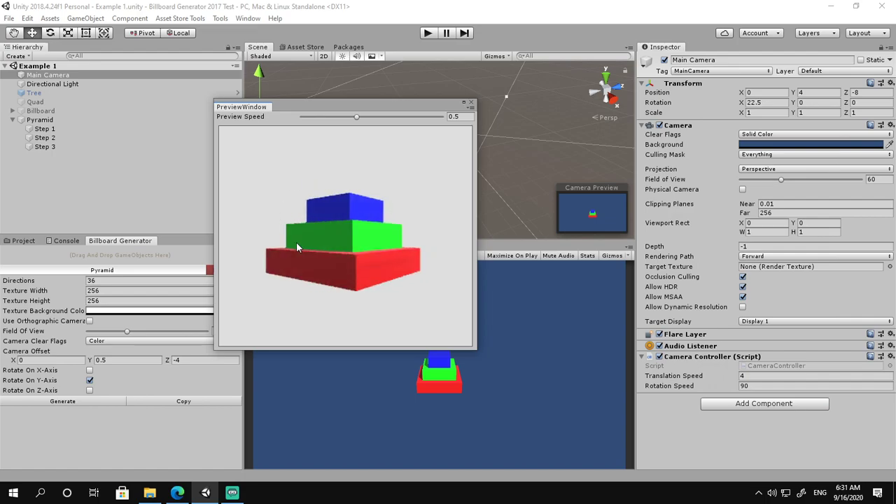
pyautogui.moveTo(356, 116); pyautogui.dragTo(471, 128)
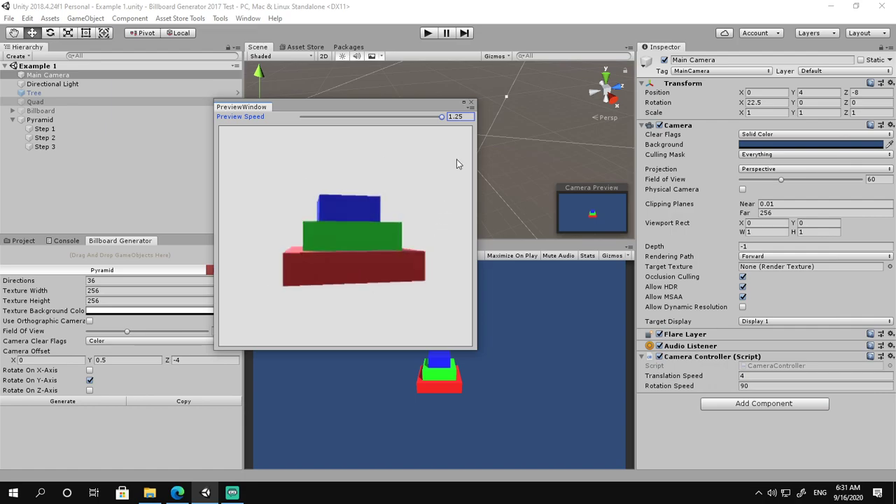
# Step: Close the preview and refresh the Project assets so the new textures appear
pyautogui.click(471, 102)
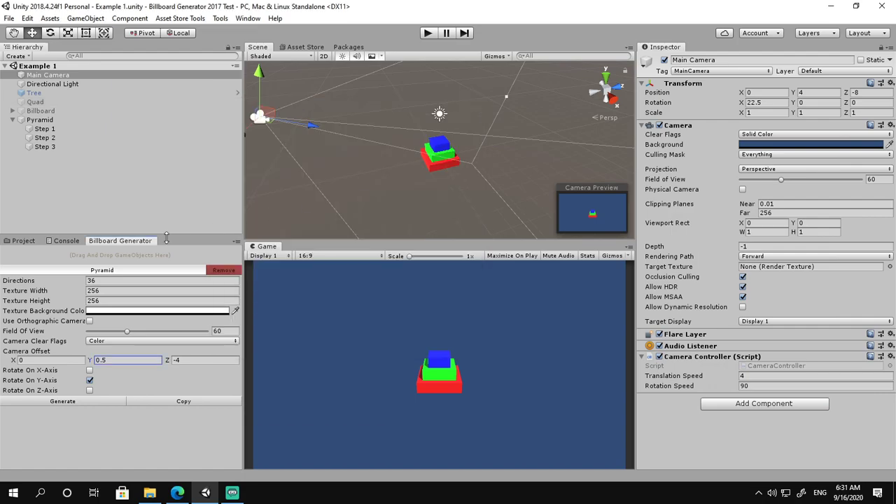
pyautogui.click(27, 242)
pyautogui.click(70, 307)
pyautogui.rightClick(73, 308)
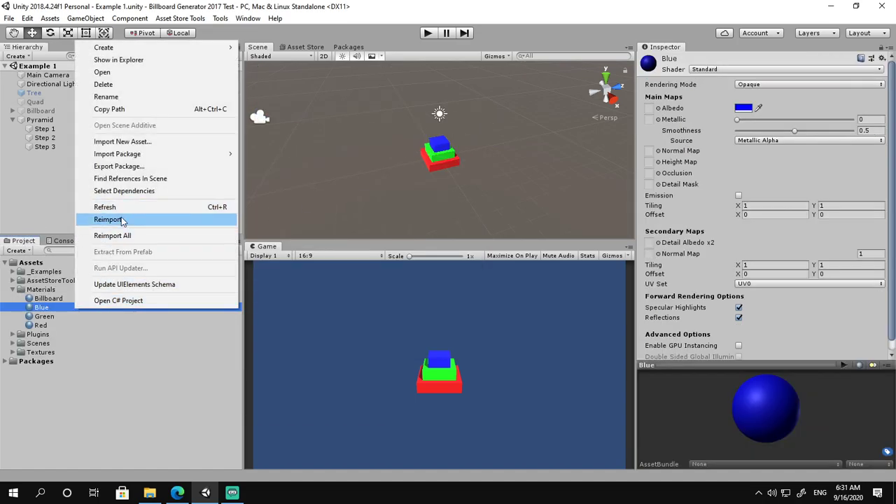
pyautogui.click(126, 208)
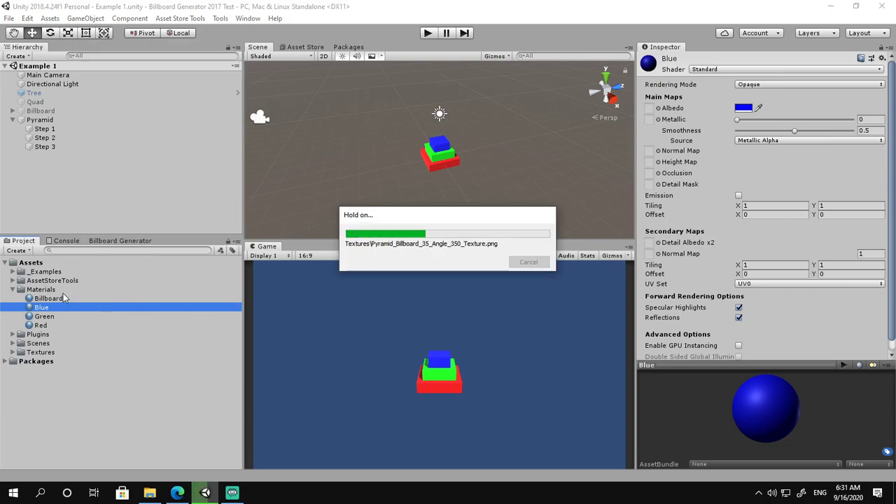
# Step: Select all 360 Cube_Billboard textures in the Textures folder and delete them
pyautogui.click(12, 352)
pyautogui.click(53, 362)
pyautogui.scroll(-3, 155, 374)
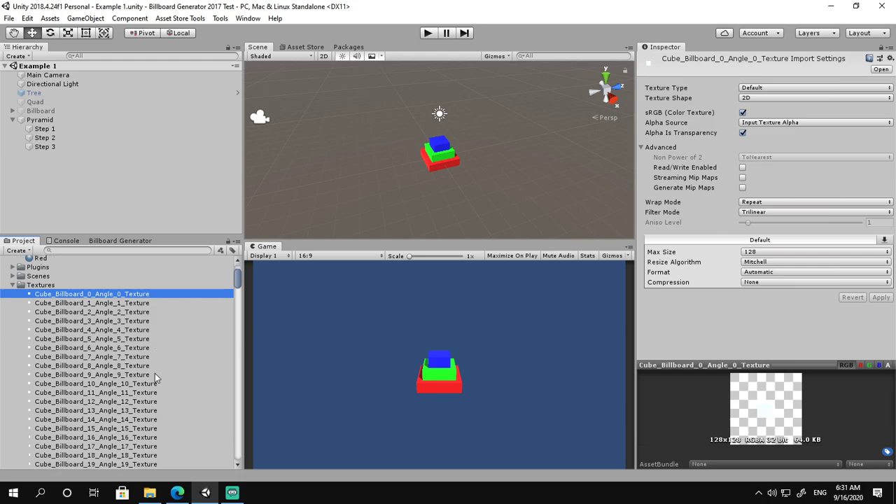
pyautogui.scroll(-3, 154, 375)
pyautogui.scroll(4, 155, 373)
pyautogui.scroll(-12, 130, 361)
pyautogui.scroll(-20, 129, 361)
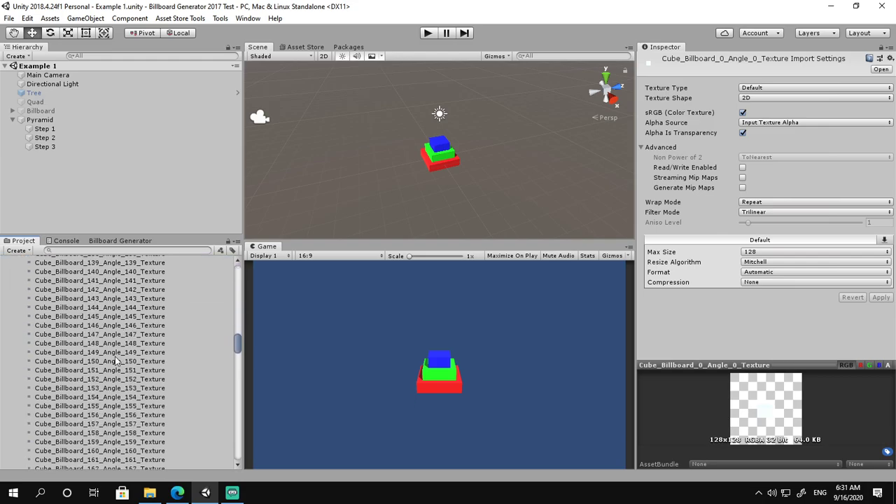
pyautogui.scroll(-20, 107, 358)
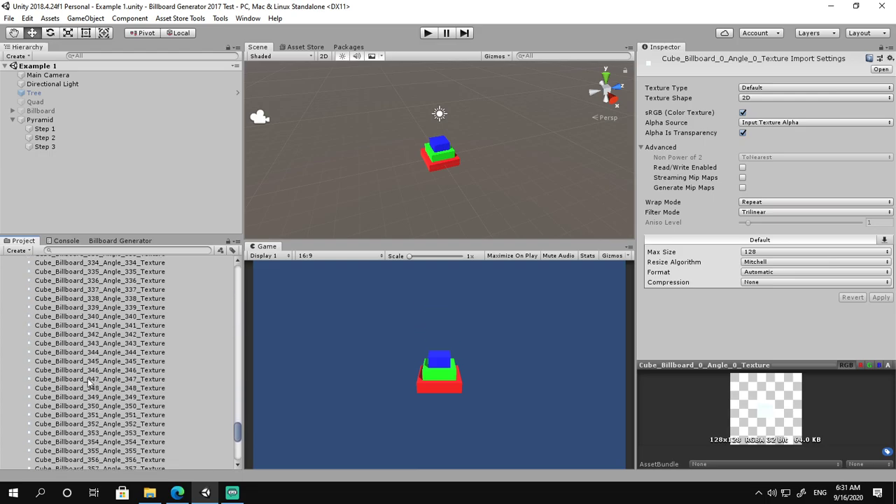
pyautogui.scroll(3, 102, 302)
pyautogui.keyDown('shift'); pyautogui.click(103, 285); pyautogui.keyUp('shift')
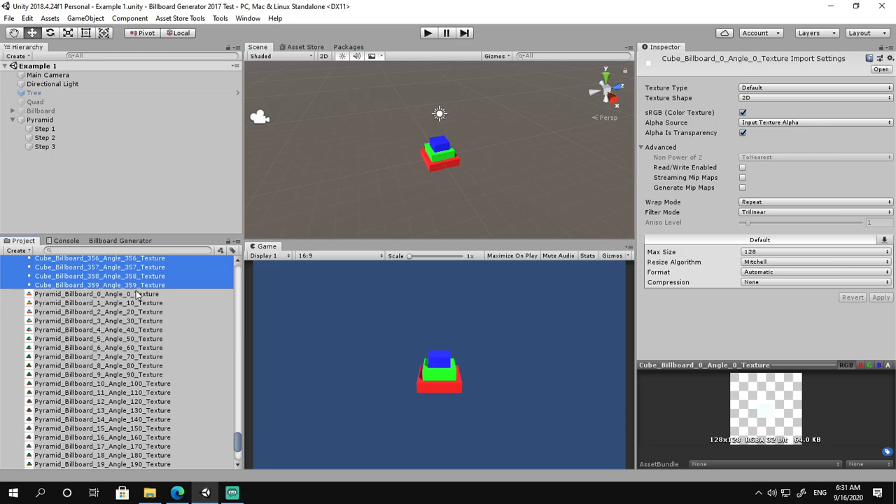
pyautogui.press('Delete')
pyautogui.click(494, 276)
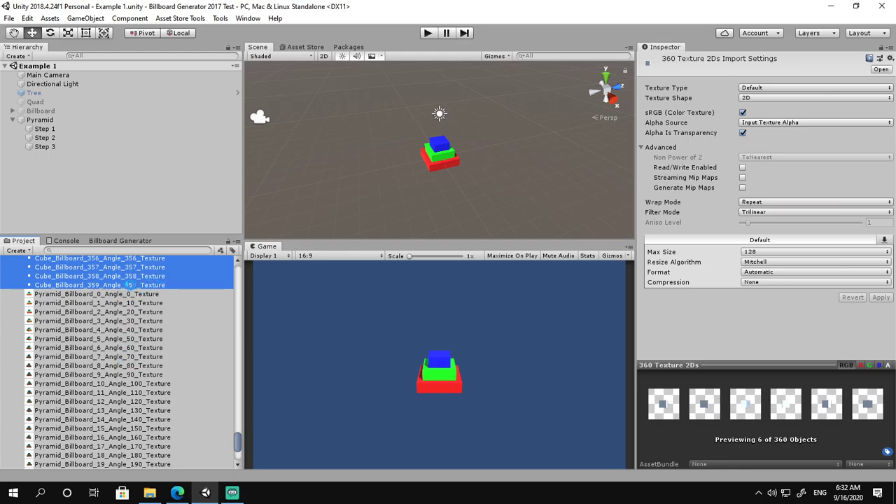
# Step: Step through the Pyramid_Billboard textures from Angle_0 to Angle_350, previewing each in the Inspector
pyautogui.scroll(-5, 111, 326)
pyautogui.scroll(2, 105, 308)
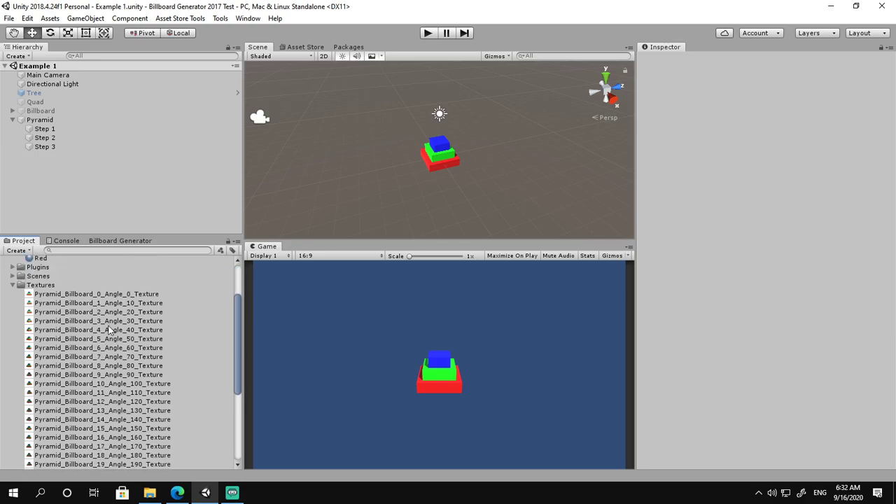
pyautogui.click(114, 296)
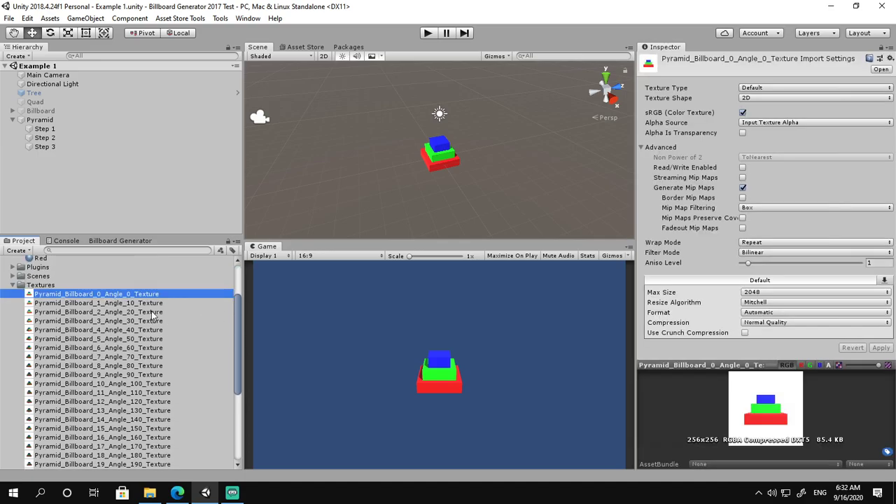
pyautogui.press('Down')
pyautogui.press('Down')
pyautogui.press('Down')
pyautogui.press('Down')
pyautogui.press('Down')
pyautogui.press('Down')
pyautogui.press('Down')
pyautogui.press('Down')
pyautogui.press('Down')
pyautogui.press('Down')
pyautogui.press('Down')
pyautogui.press('Down')
pyautogui.press('Down')
pyautogui.press('Down')
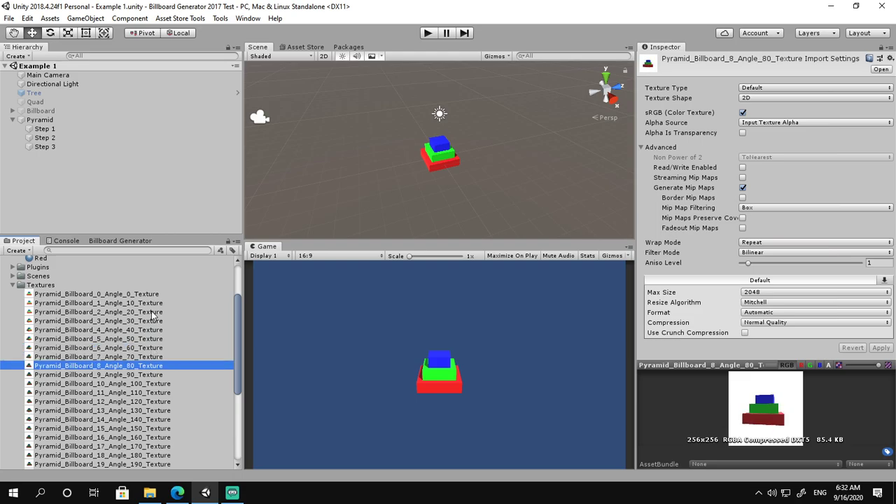
pyautogui.press('Down')
pyautogui.press('Down')
pyautogui.press('Down')
pyautogui.press('Down')
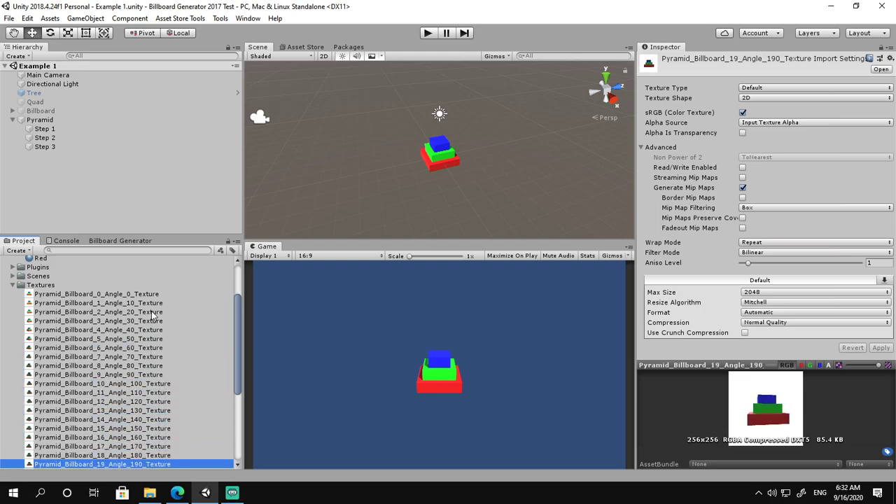
pyautogui.press('Down')
pyautogui.press('Down')
pyautogui.press('Down')
pyautogui.press('Down')
pyautogui.press('Down')
pyautogui.press('Down')
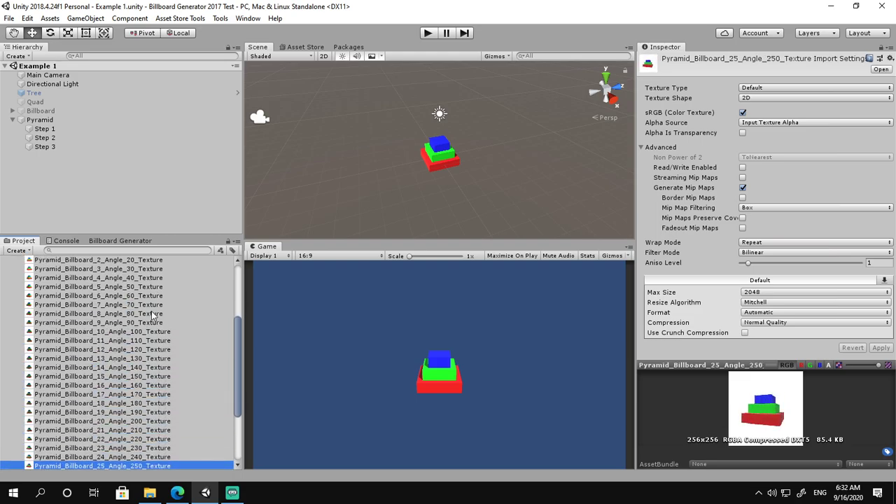
pyautogui.press('Down')
pyautogui.press('Down')
pyautogui.press('Down')
pyautogui.press('Down')
pyautogui.press('Down')
pyautogui.press('Down')
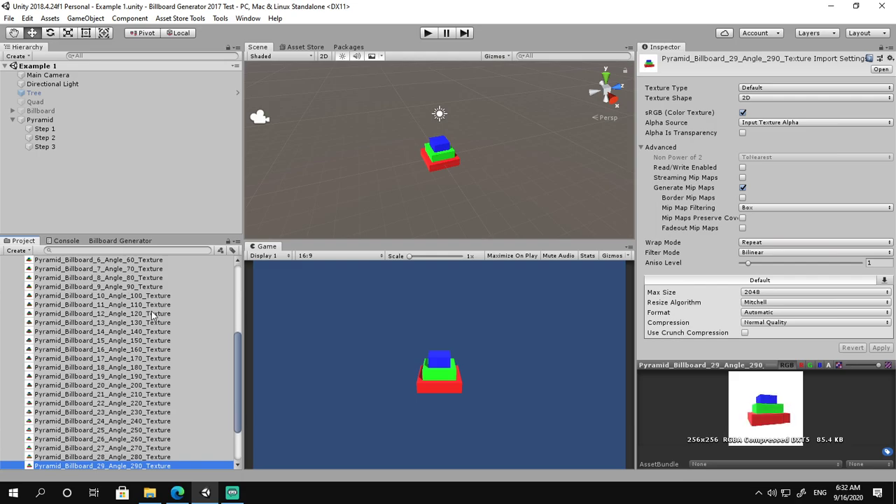
pyautogui.press('Up')
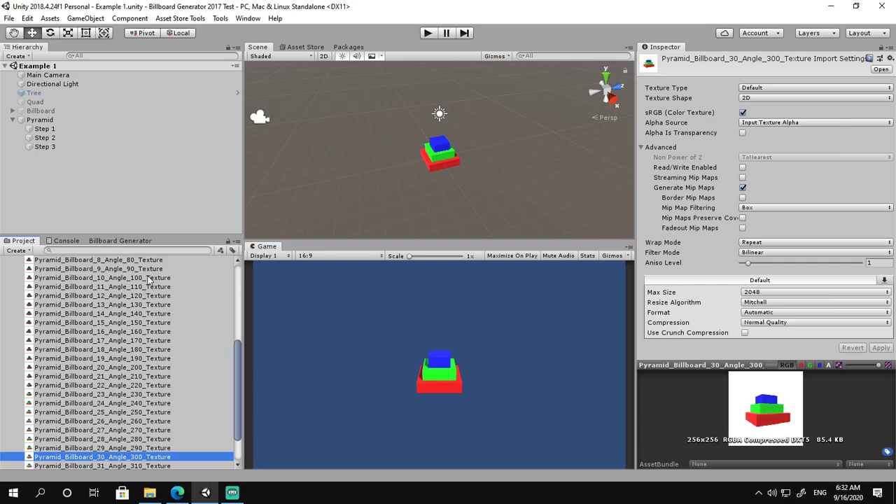
pyautogui.scroll(-3, 149, 280)
# Step: Select all 36 pyramid textures and set compression to None with max size 256
pyautogui.click(142, 455)
pyautogui.scroll(5, 145, 355)
pyautogui.scroll(3, 145, 354)
pyautogui.keyDown('shift'); pyautogui.click(143, 312); pyautogui.keyUp('shift')
pyautogui.click(787, 323)
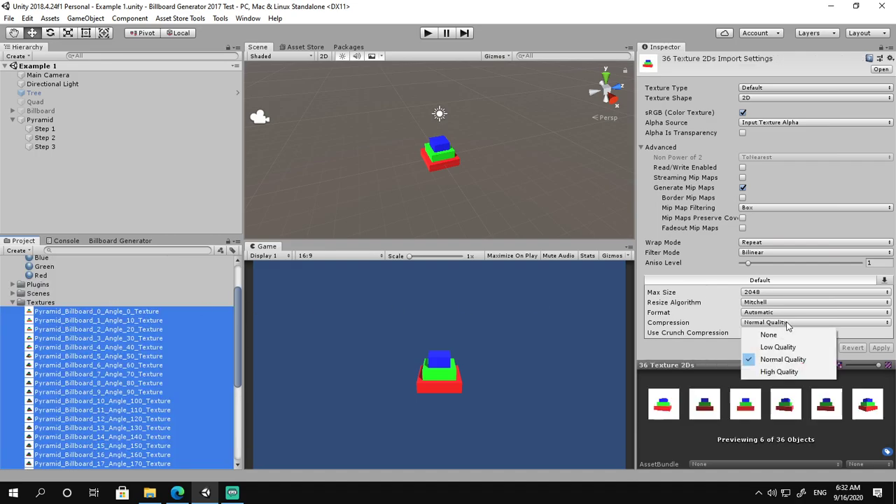
pyautogui.click(777, 337)
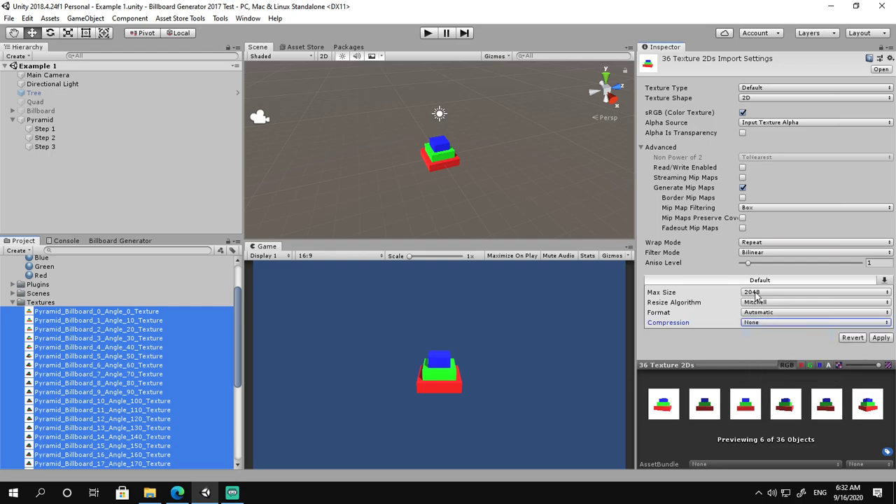
pyautogui.click(756, 294)
pyautogui.click(768, 341)
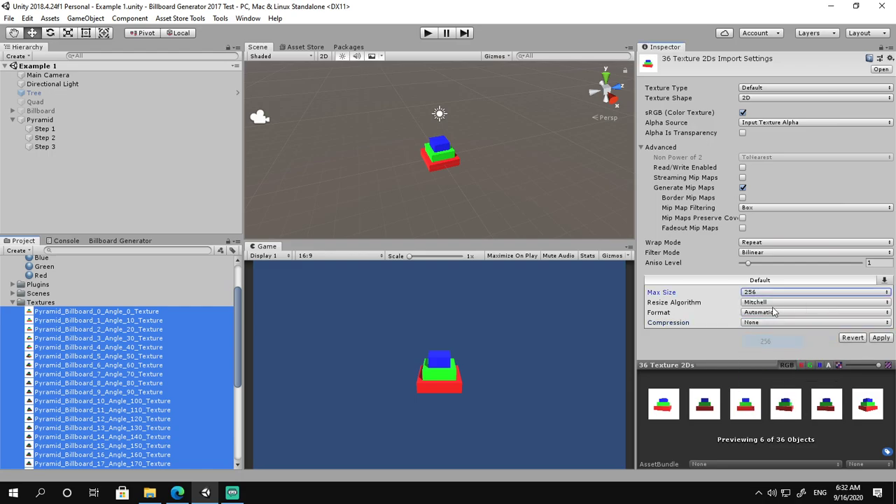
# Step: Set Trilinear filtering, disable mip maps, enable Alpha Is Transparency, and apply
pyautogui.click(760, 253)
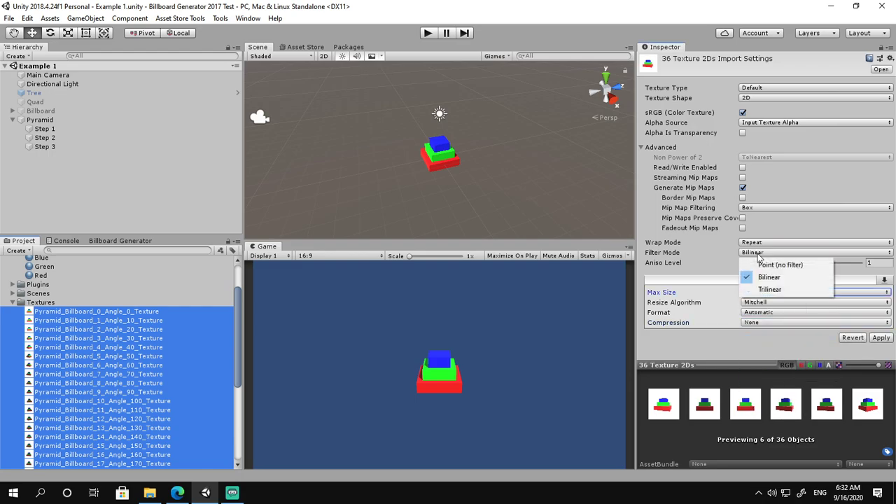
pyautogui.click(768, 290)
pyautogui.click(743, 188)
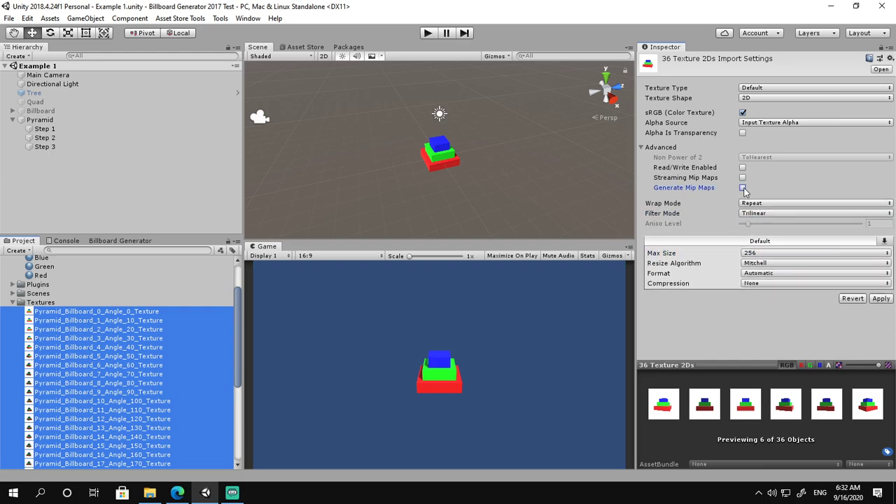
pyautogui.click(743, 133)
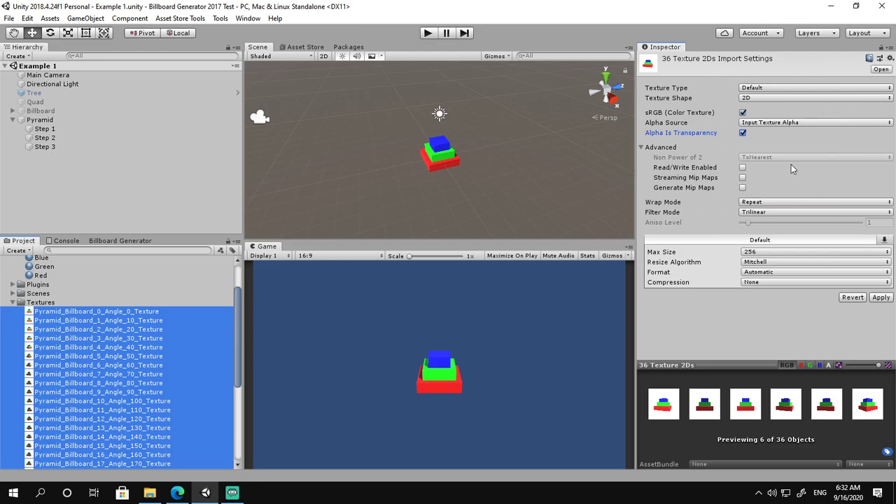
pyautogui.click(880, 300)
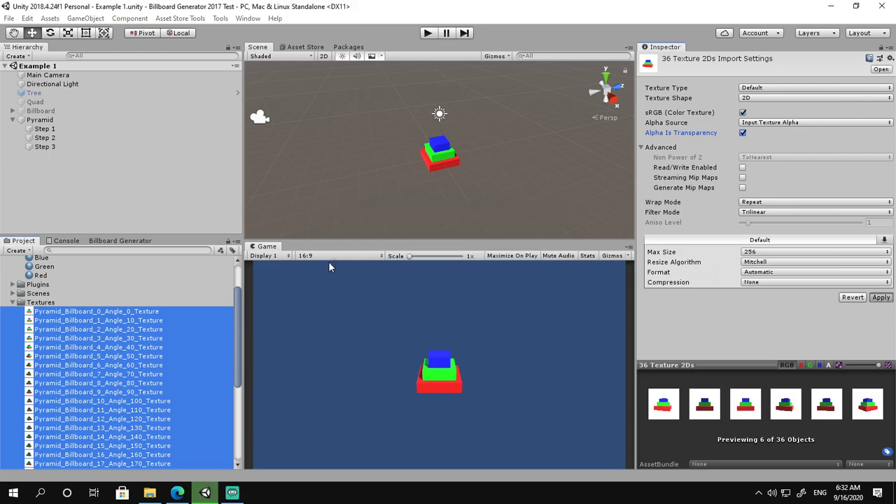
pyautogui.click(104, 312)
pyautogui.press('Down')
pyautogui.press('Down')
pyautogui.press('Down')
pyautogui.press('Down')
pyautogui.press('Down')
pyautogui.press('Down')
pyautogui.press('Down')
pyautogui.press('Down')
pyautogui.press('Down')
pyautogui.press('Down')
pyautogui.press('Down')
pyautogui.press('Down')
pyautogui.press('Down')
pyautogui.press('Down')
pyautogui.press('Down')
pyautogui.press('Down')
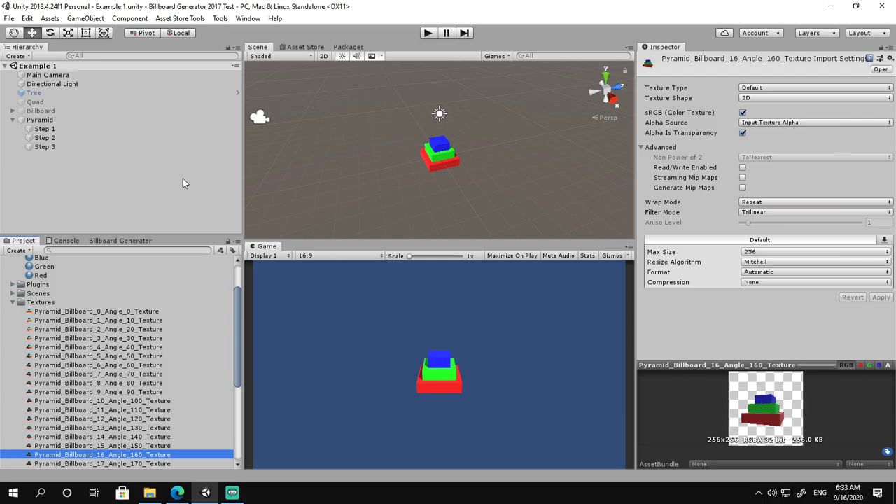
# Step: Deactivate the Pyramid and activate the Billboard object so its white quad shows
pyautogui.scroll(2, 35, 277)
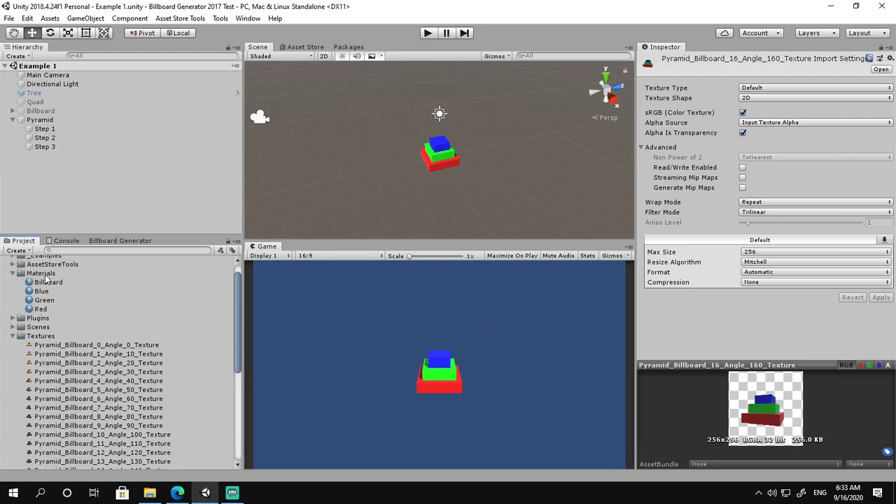
pyautogui.click(44, 121)
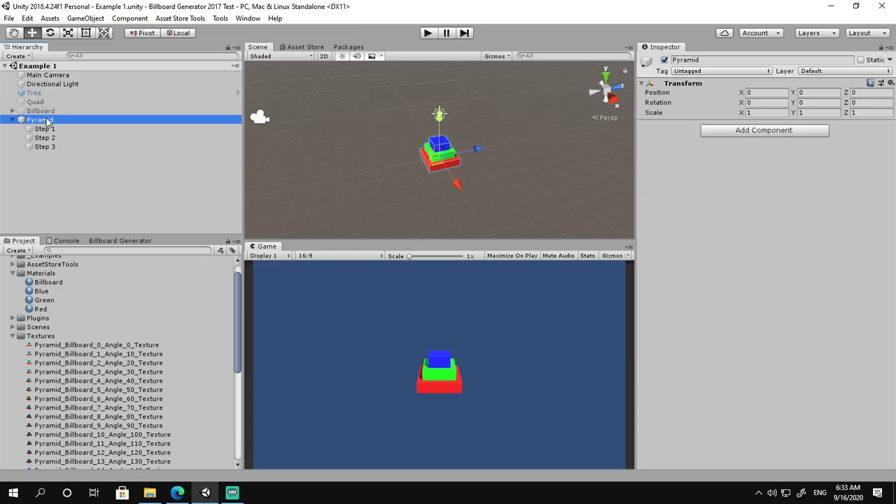
pyautogui.click(665, 60)
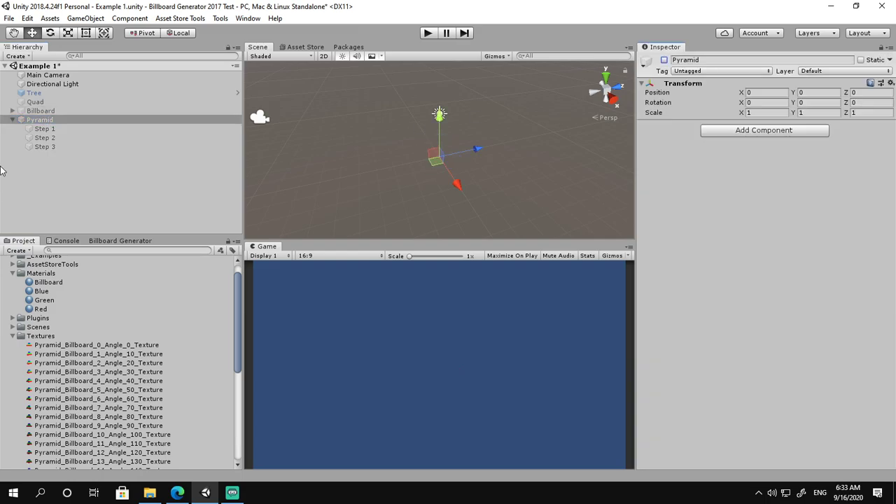
pyautogui.click(13, 120)
pyautogui.click(35, 112)
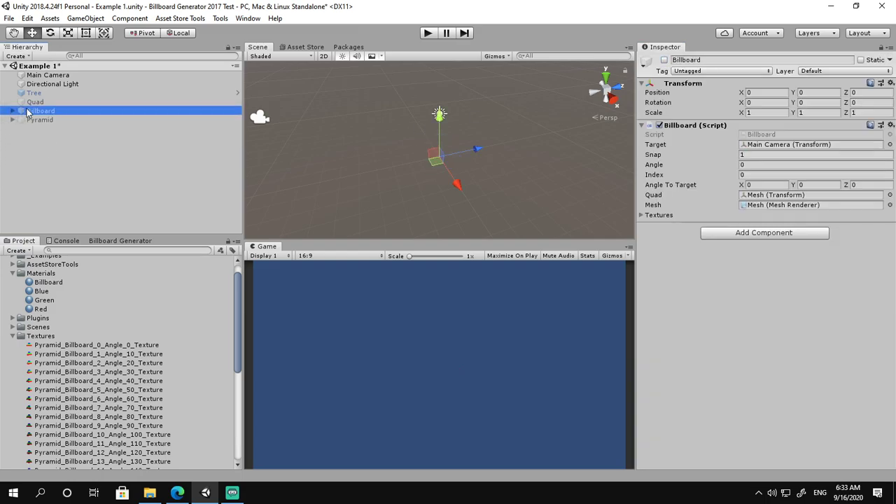
pyautogui.click(665, 60)
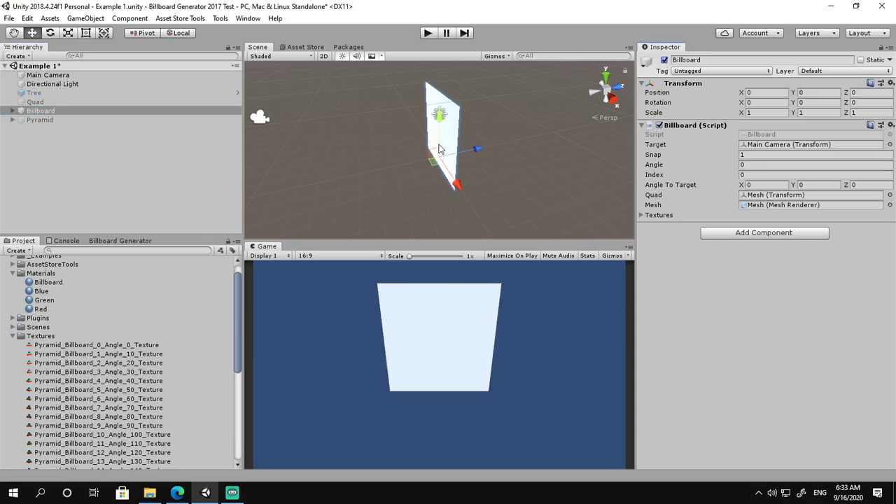
pyautogui.keyDown('alt'); pyautogui.moveTo(478, 139); pyautogui.dragTo(413, 138); pyautogui.keyUp('alt')
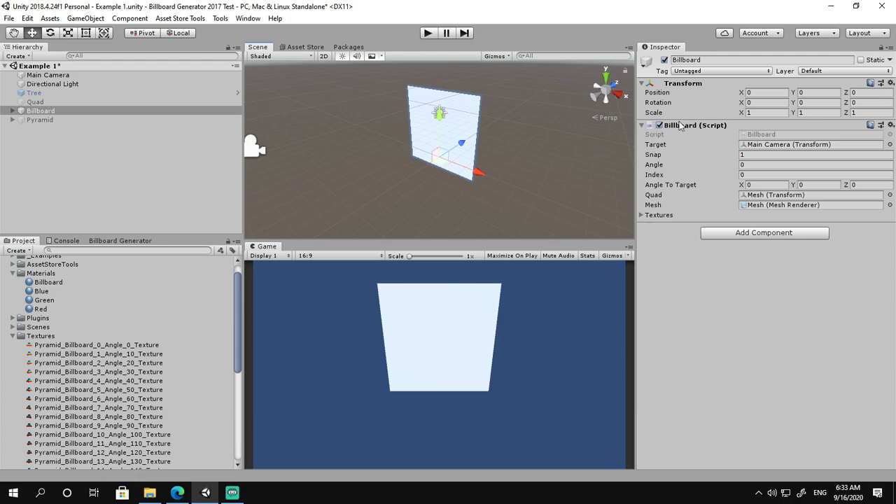
# Step: Reduce the Billboard (Script) Textures list Size from 360 to 0
pyautogui.click(640, 215)
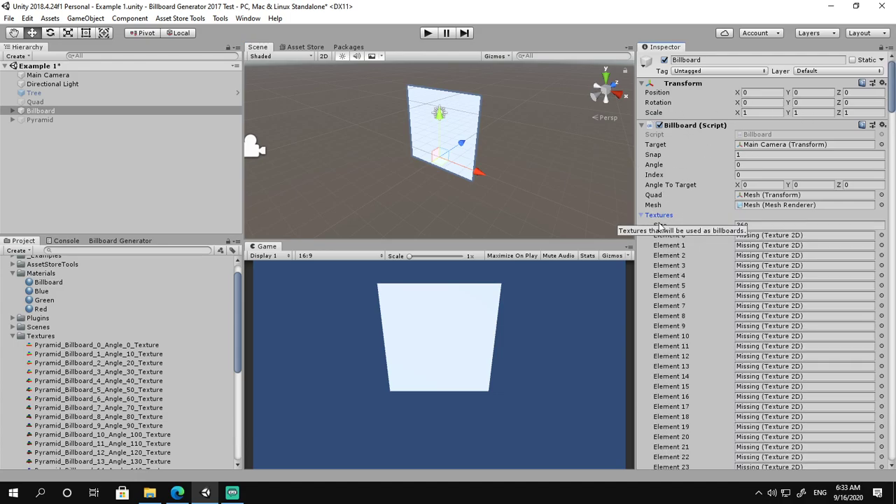
pyautogui.click(761, 226)
pyautogui.press('Return')
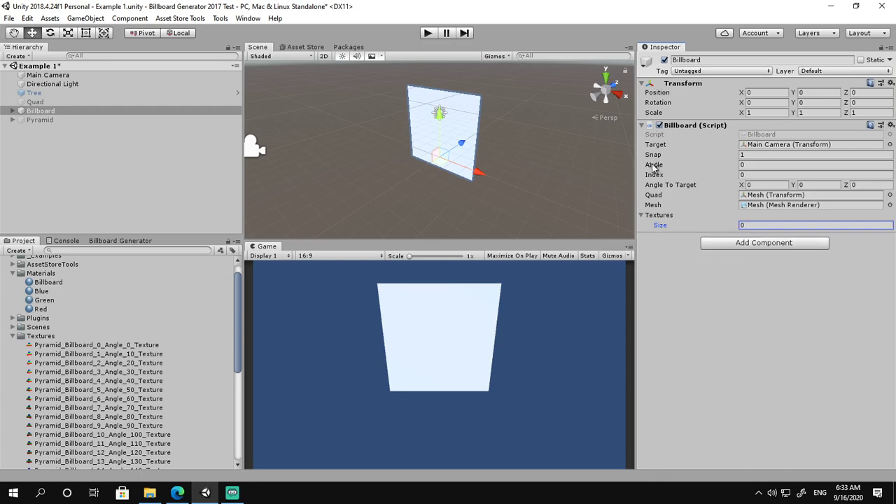
pyautogui.keyDown('alt'); pyautogui.moveTo(525, 144); pyautogui.dragTo(452, 128); pyautogui.keyUp('alt')
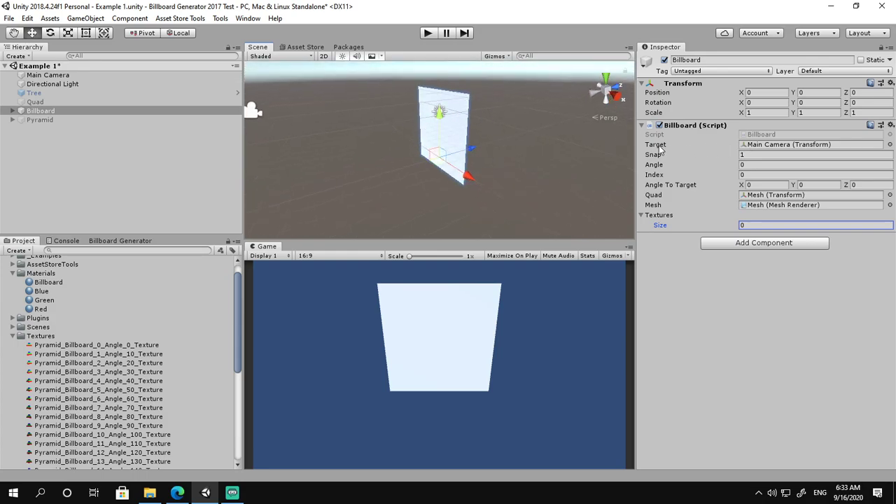
pyautogui.click(48, 75)
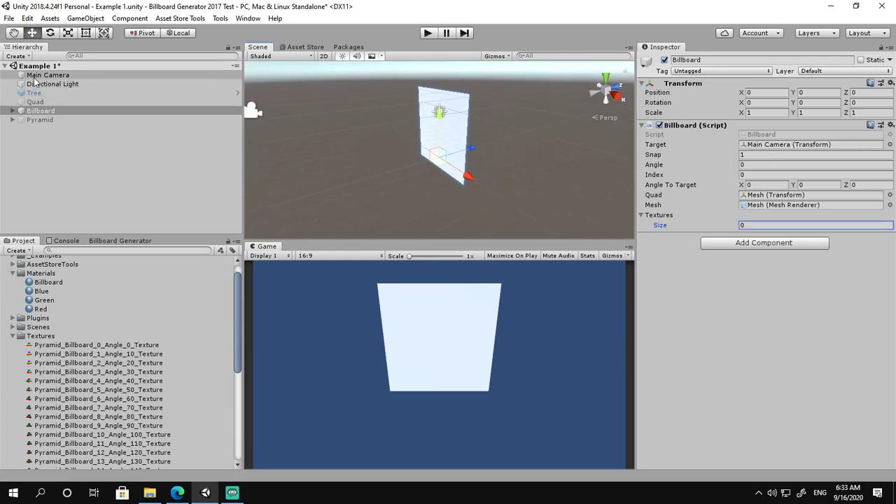
pyautogui.keyDown('alt'); pyautogui.moveTo(341, 140); pyautogui.dragTo(437, 135); pyautogui.keyUp('alt')
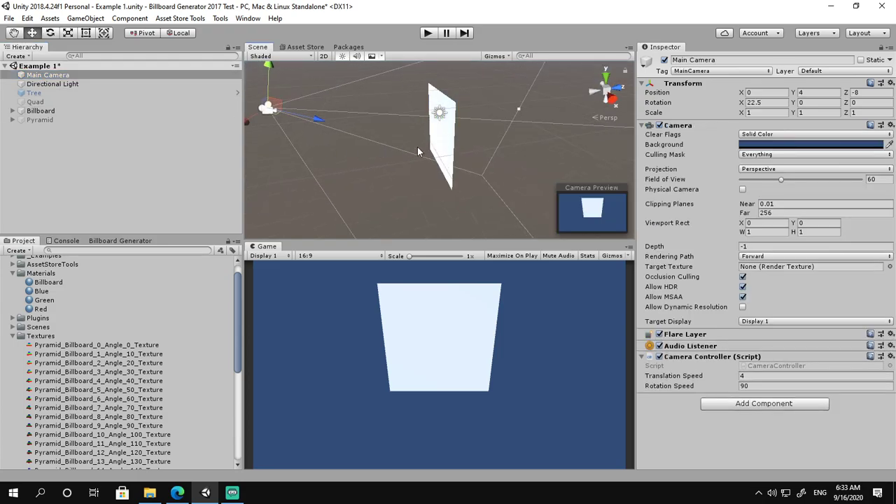
pyautogui.click(443, 130)
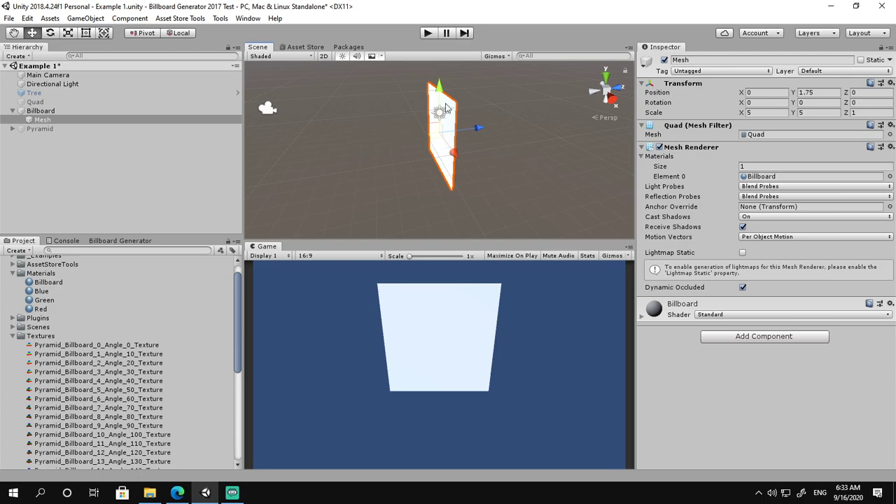
pyautogui.click(42, 111)
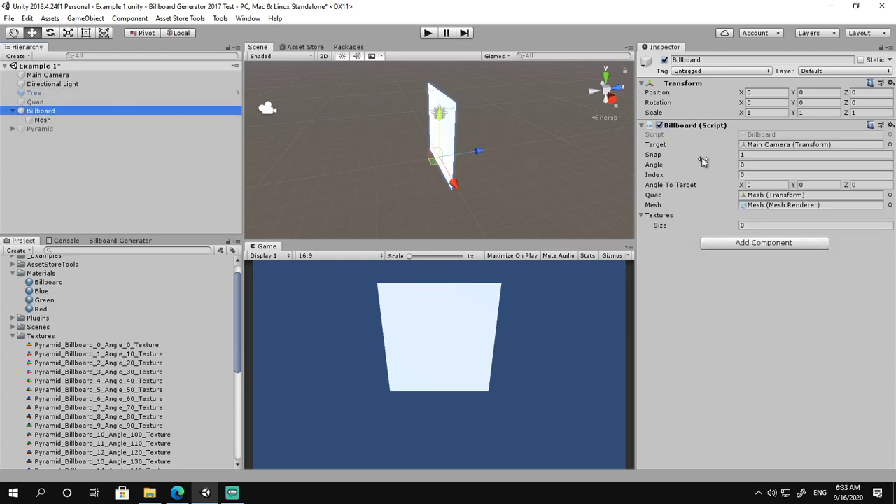
pyautogui.click(661, 155)
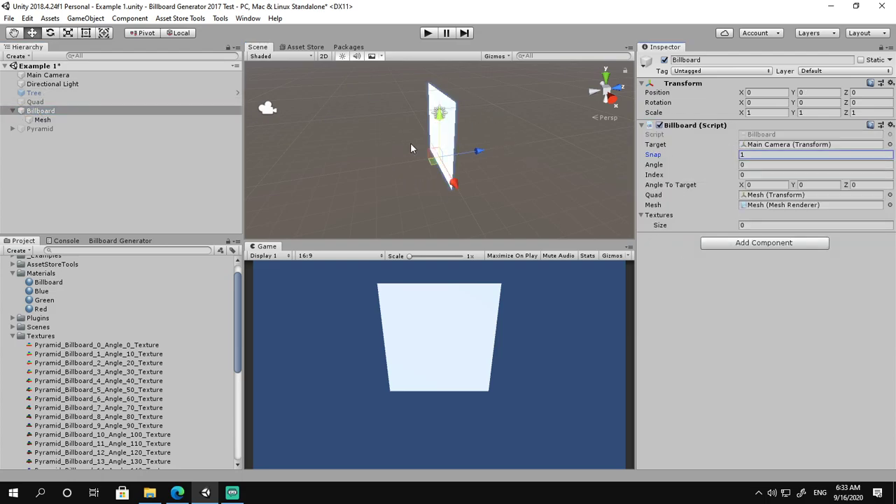
pyautogui.keyDown('alt'); pyautogui.moveTo(411, 144); pyautogui.dragTo(501, 181); pyautogui.keyUp('alt')
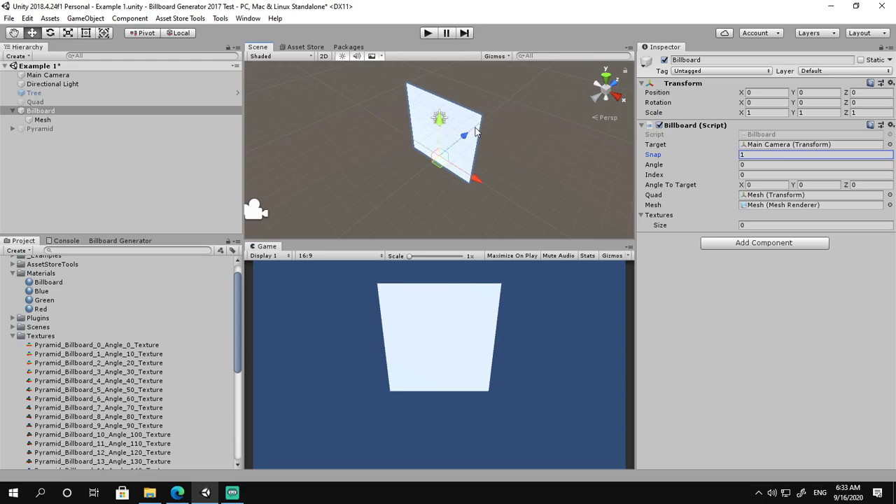
# Step: Enter 10 in the Billboard script's Snap field, keeping Angle at 0
pyautogui.click(754, 155)
pyautogui.write('4')
pyautogui.click(658, 166)
pyautogui.click(661, 179)
pyautogui.moveTo(665, 167); pyautogui.dragTo(711, 173)
pyautogui.click(759, 165)
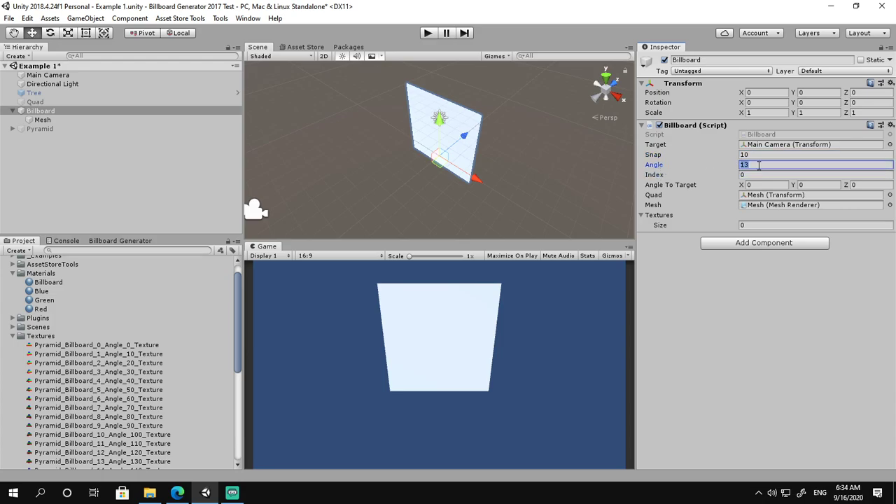
# Step: Go over the Index, Angle and Angle To Target fields, leaving Index at 0
pyautogui.click(660, 177)
pyautogui.click(660, 177)
pyautogui.click(661, 165)
pyautogui.click(660, 176)
pyautogui.click(662, 165)
pyautogui.click(673, 186)
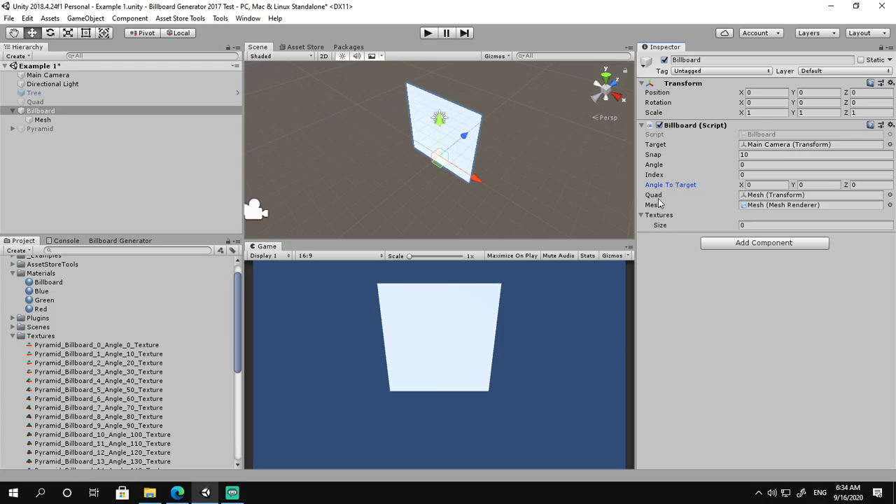
pyautogui.click(656, 196)
pyautogui.click(763, 196)
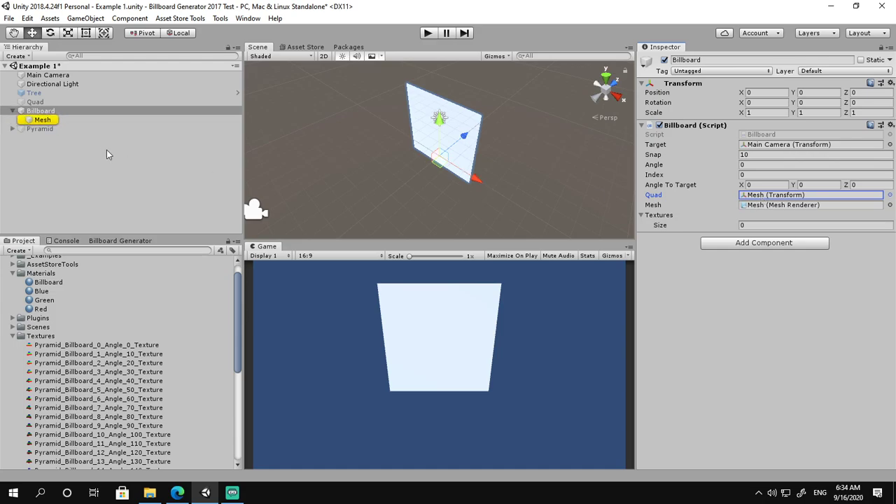
pyautogui.click(88, 120)
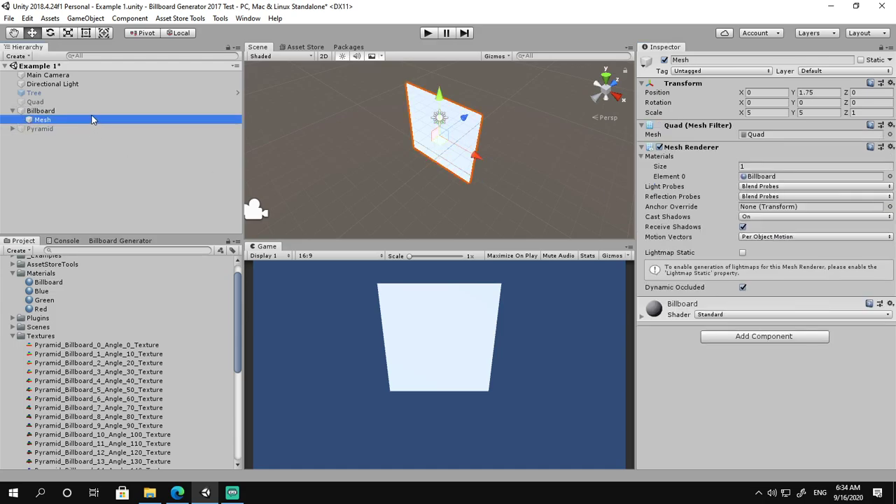
pyautogui.click(95, 111)
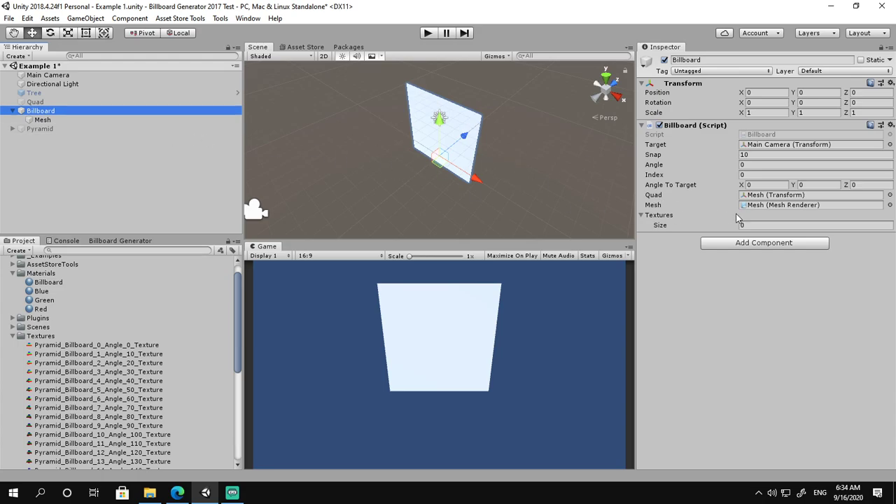
pyautogui.click(757, 205)
pyautogui.click(63, 120)
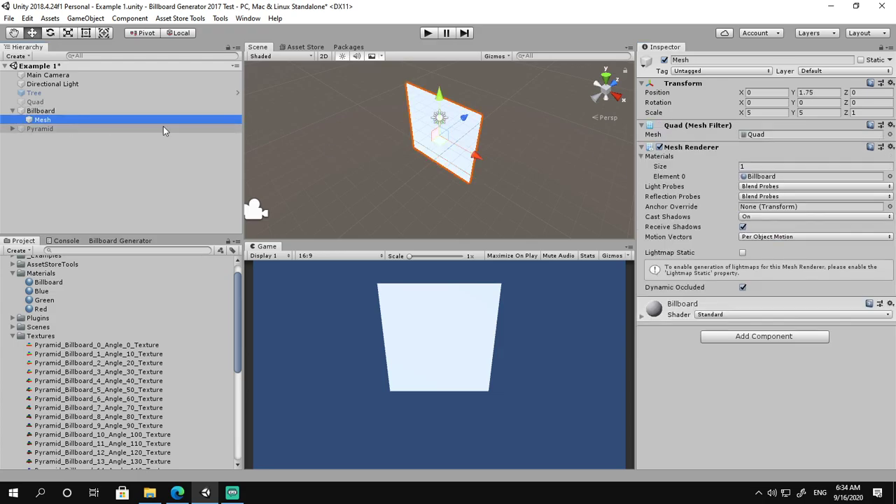
pyautogui.press('Up')
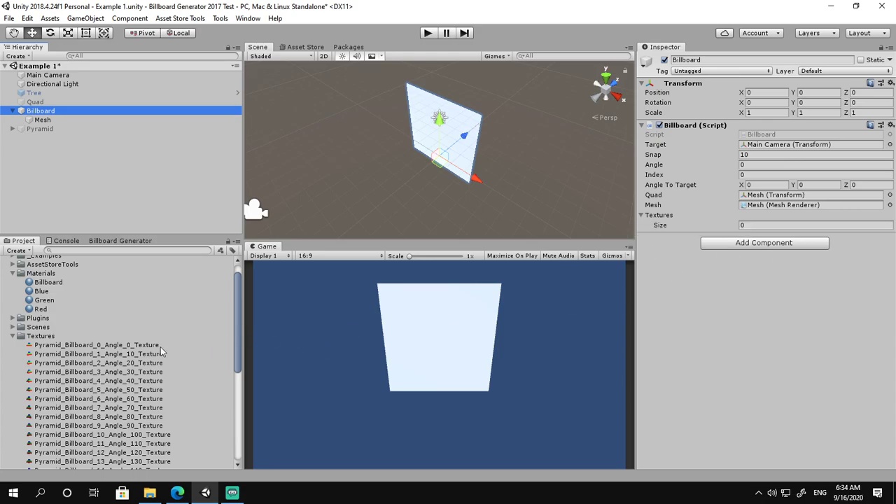
# Step: Drag all 36 Pyramid_Billboard textures onto the Billboard script's Textures list
pyautogui.click(884, 49)
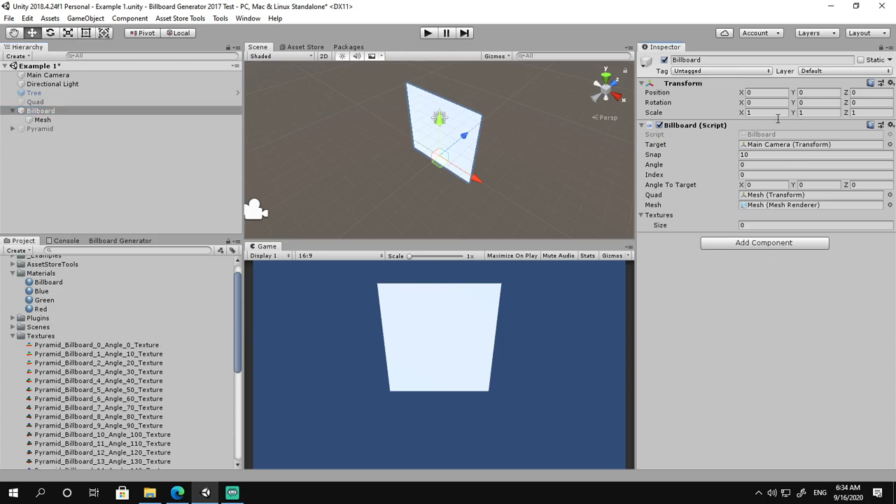
pyautogui.click(125, 345)
pyautogui.scroll(-6, 131, 390)
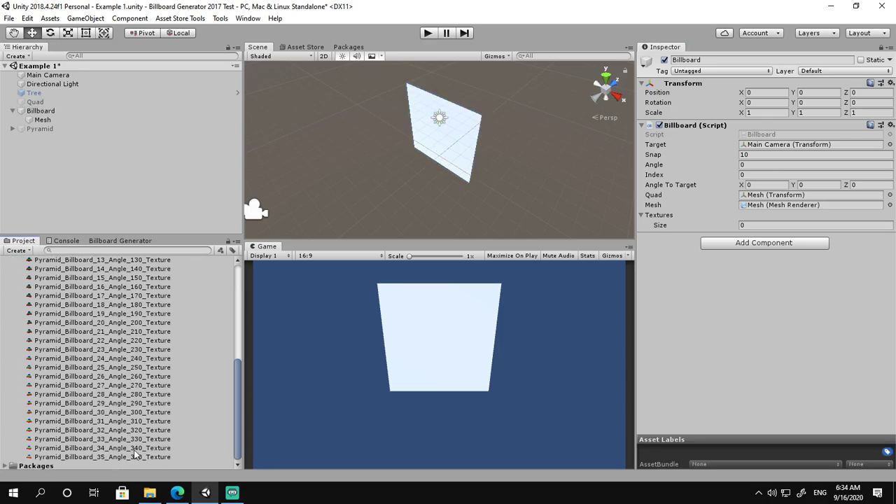
pyautogui.keyDown('shift'); pyautogui.click(135, 456); pyautogui.keyUp('shift')
pyautogui.scroll(6, 151, 408)
pyautogui.moveTo(140, 286); pyautogui.dragTo(681, 218)
# Step: Check that Texture elements 0 through 6 are in angle order
pyautogui.click(694, 236)
pyautogui.scroll(-3, 681, 260)
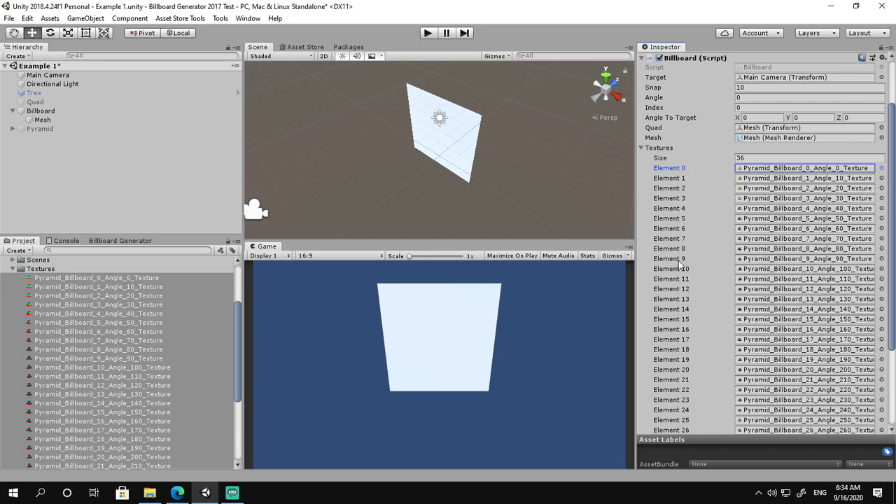
pyautogui.scroll(-3, 675, 294)
pyautogui.scroll(3, 679, 131)
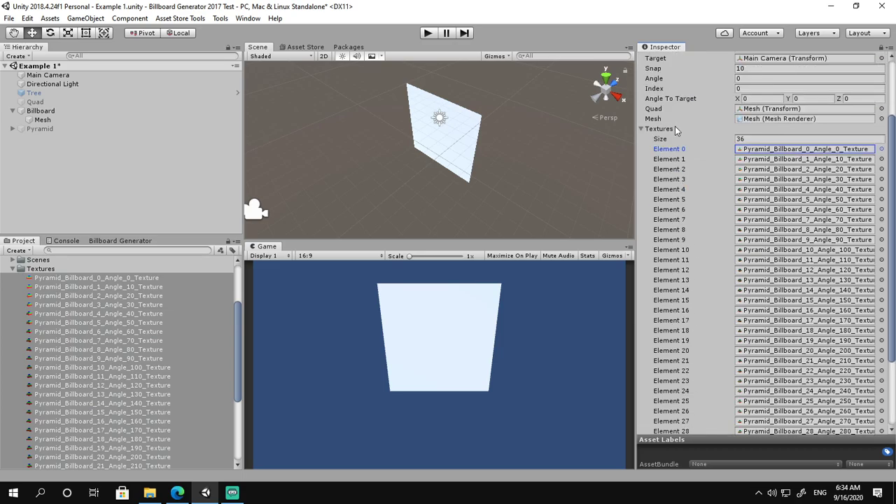
pyautogui.scroll(1, 676, 119)
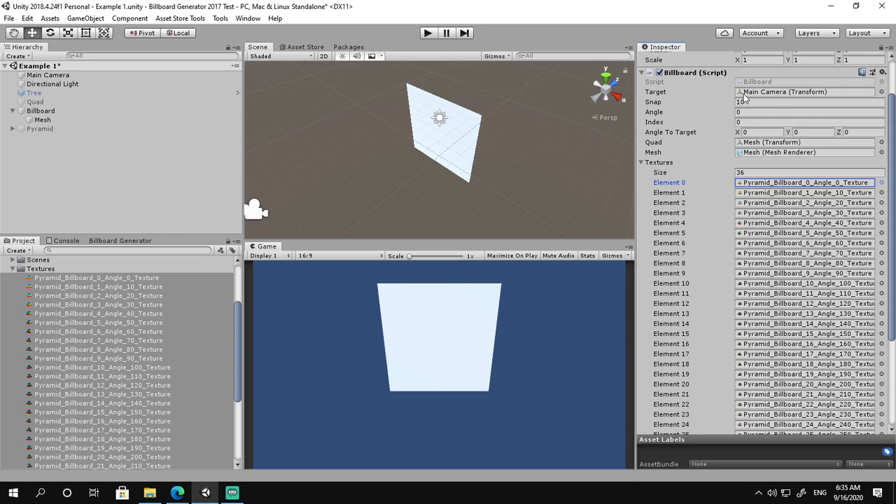
pyautogui.click(701, 192)
pyautogui.click(696, 203)
pyautogui.click(696, 212)
pyautogui.click(689, 231)
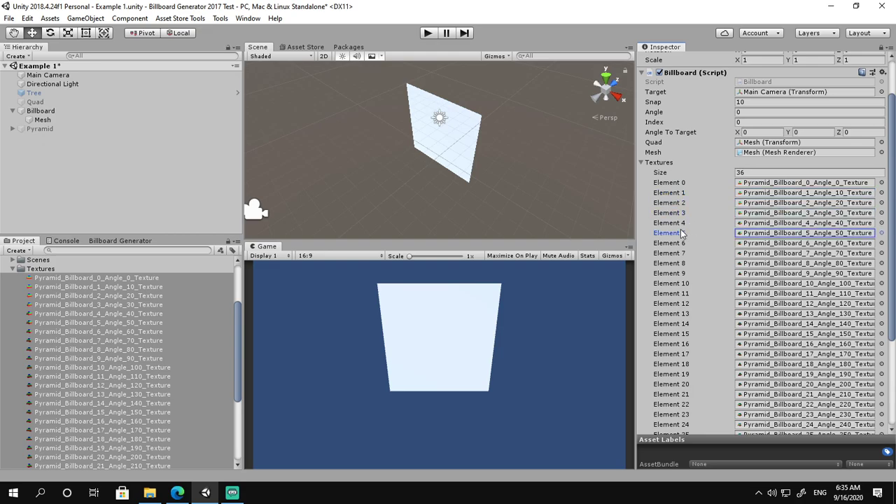
pyautogui.click(682, 245)
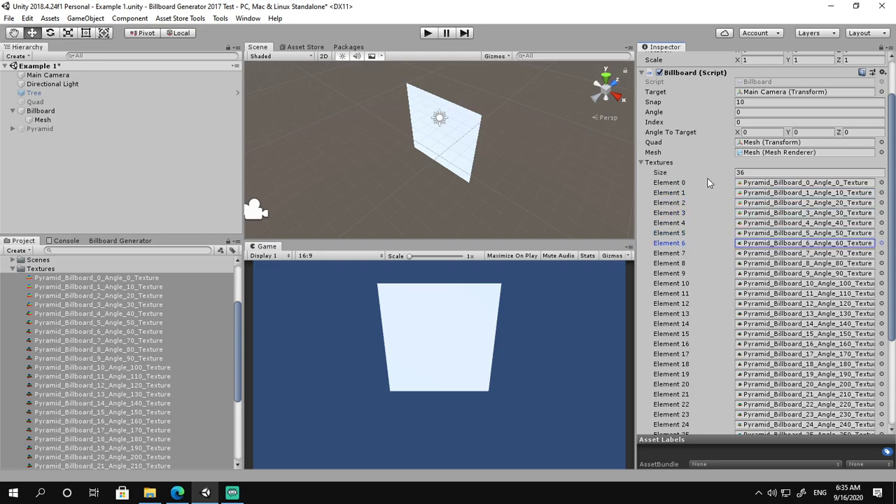
# Step: Locate the textures for the first elements (Angle 0, 10, 30) among the assets
pyautogui.click(782, 183)
pyautogui.click(760, 193)
pyautogui.click(756, 203)
pyautogui.click(757, 214)
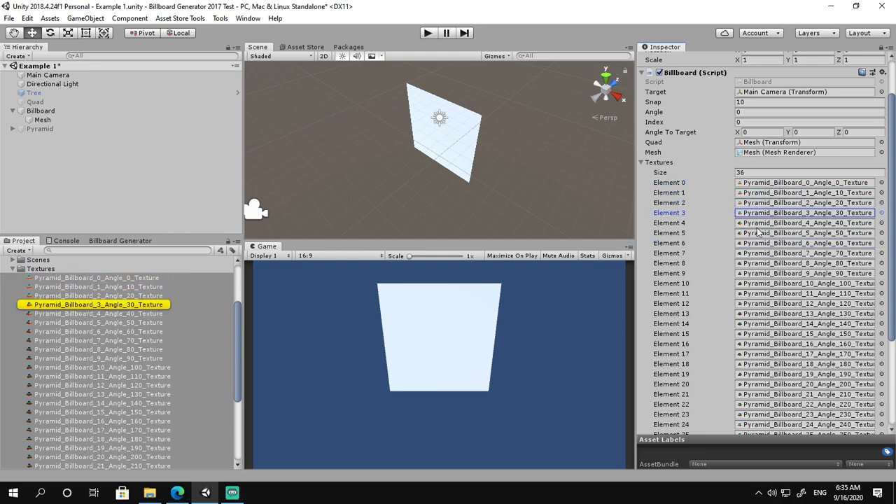
pyautogui.click(846, 183)
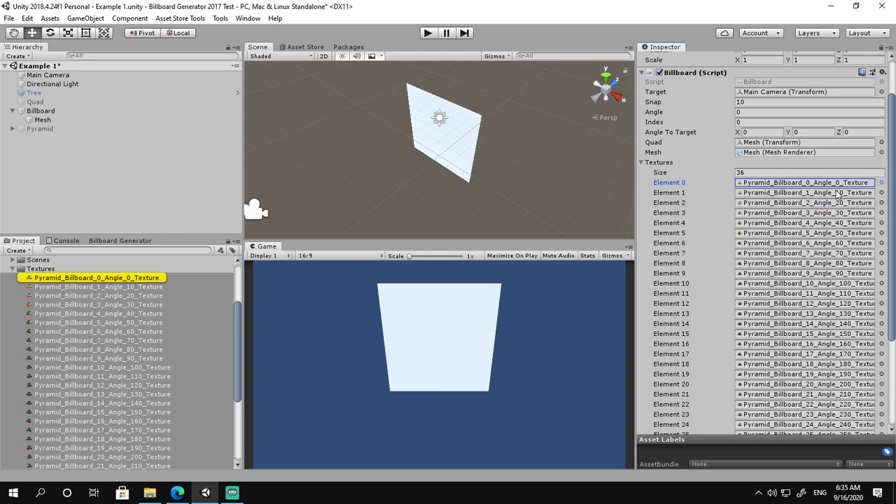
pyautogui.click(834, 193)
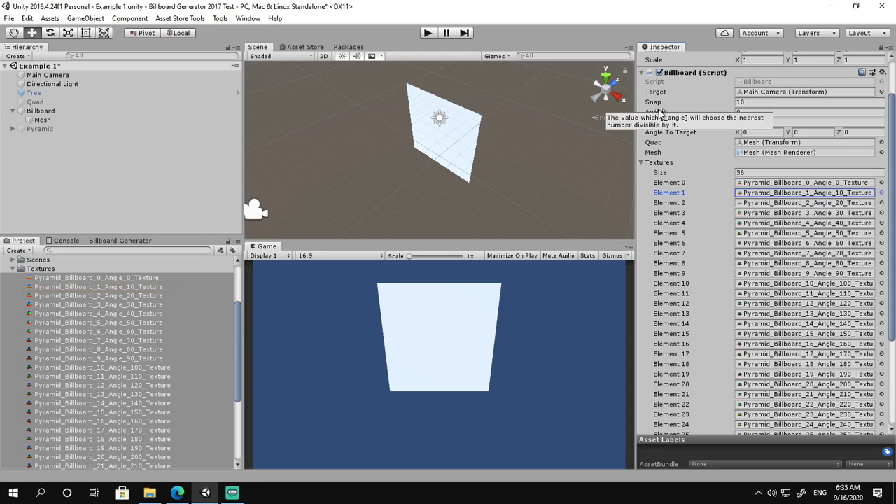
# Step: Confirm Snap is still 10 and save the scene with Ctrl+S
pyautogui.click(660, 103)
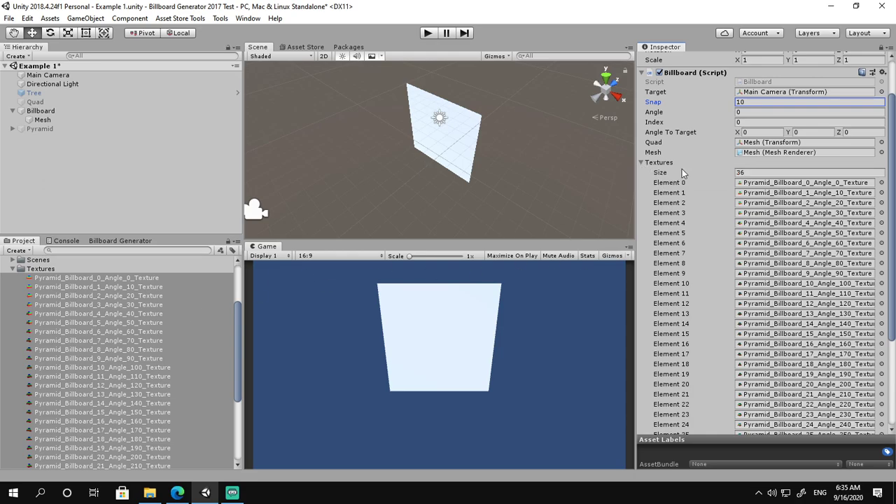
pyautogui.click(97, 158)
pyautogui.hotkey('ctrl', 's')
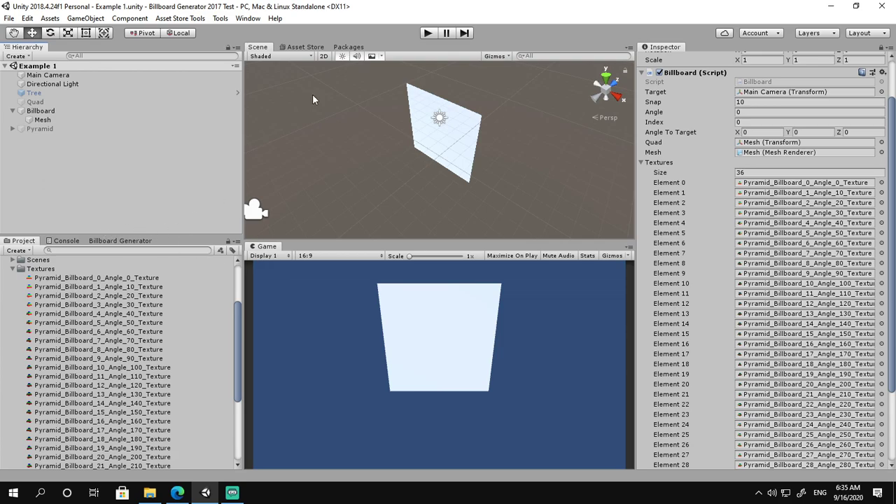
# Step: In Play mode, select Main Camera and orbit it fully around the billboard with D
pyautogui.click(428, 34)
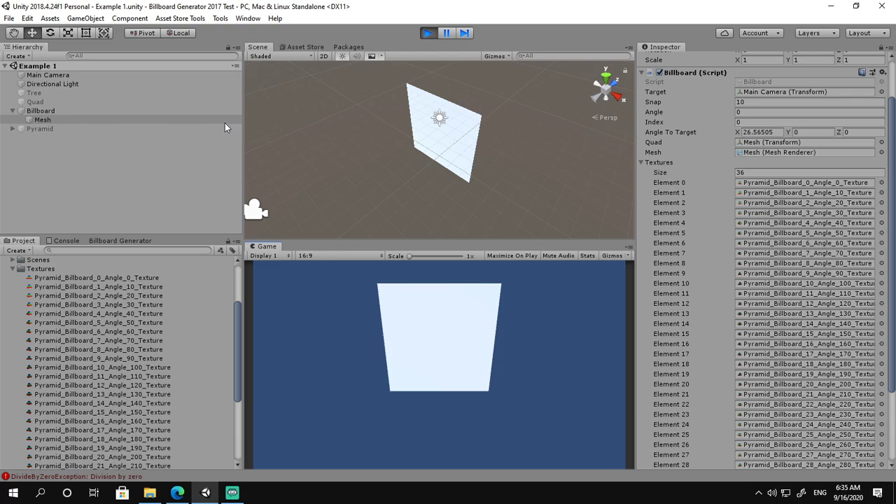
pyautogui.click(56, 76)
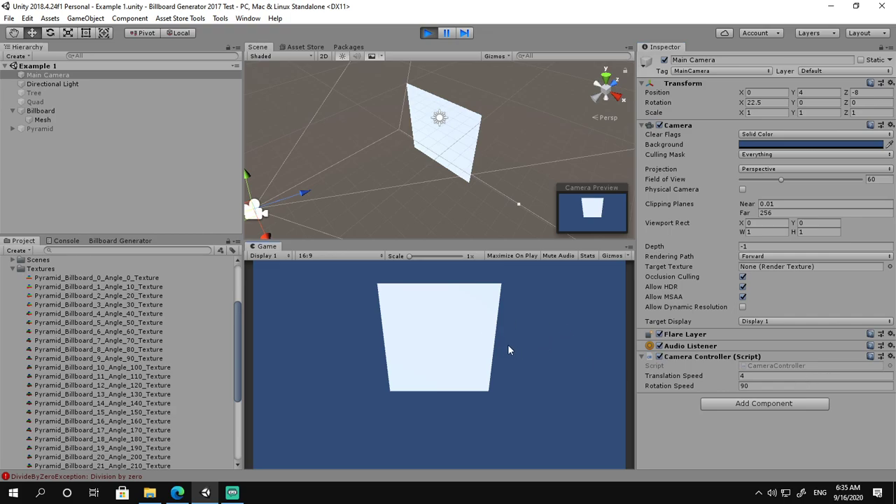
pyautogui.press('d')
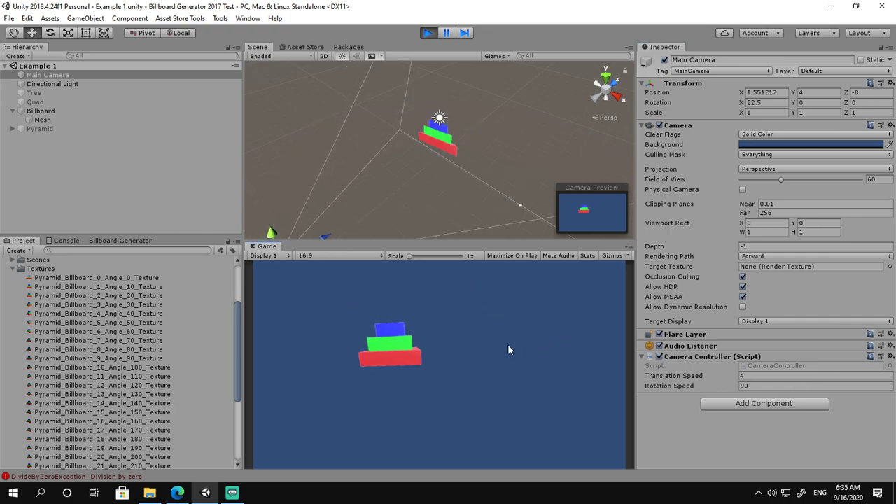
pyautogui.press('d')
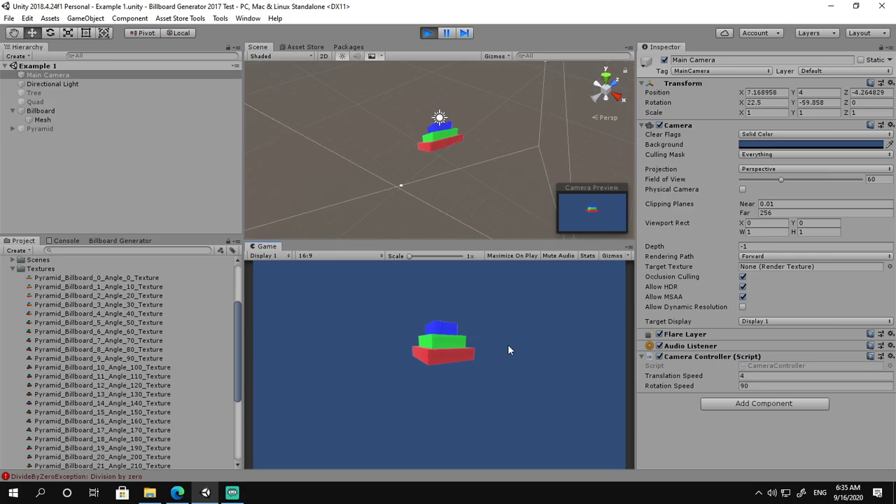
pyautogui.press('d')
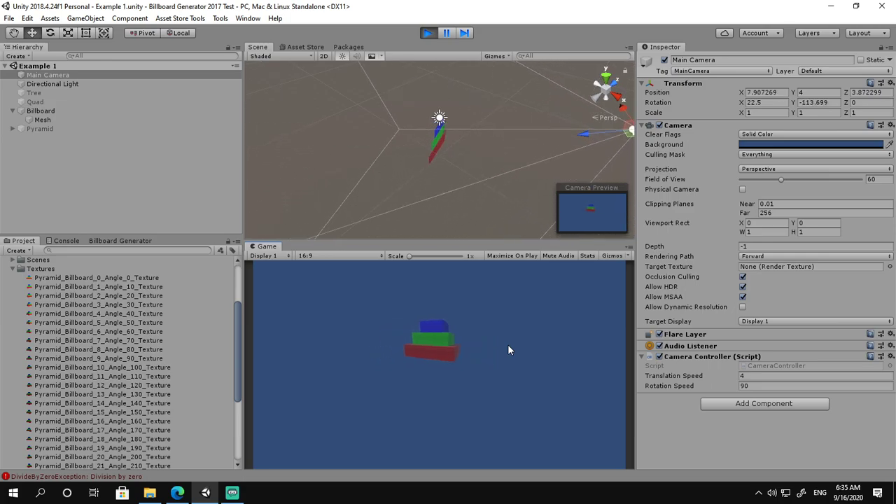
pyautogui.press('d')
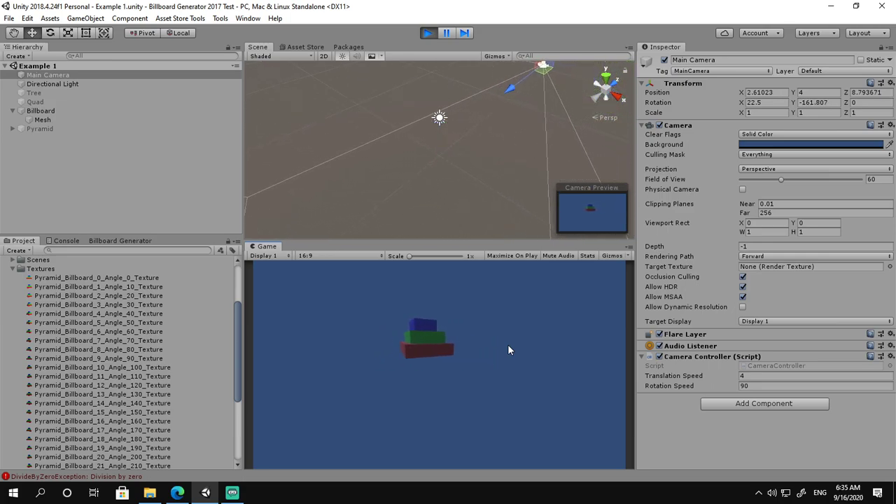
pyautogui.press('d')
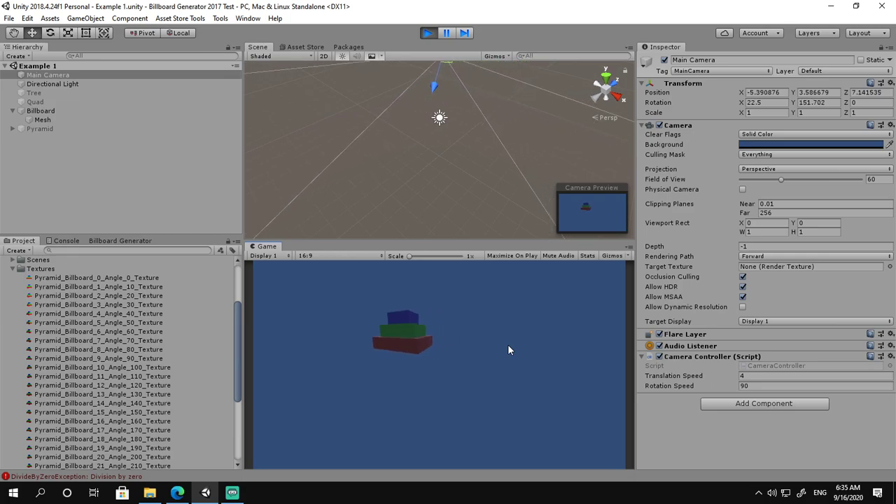
pyautogui.press('d')
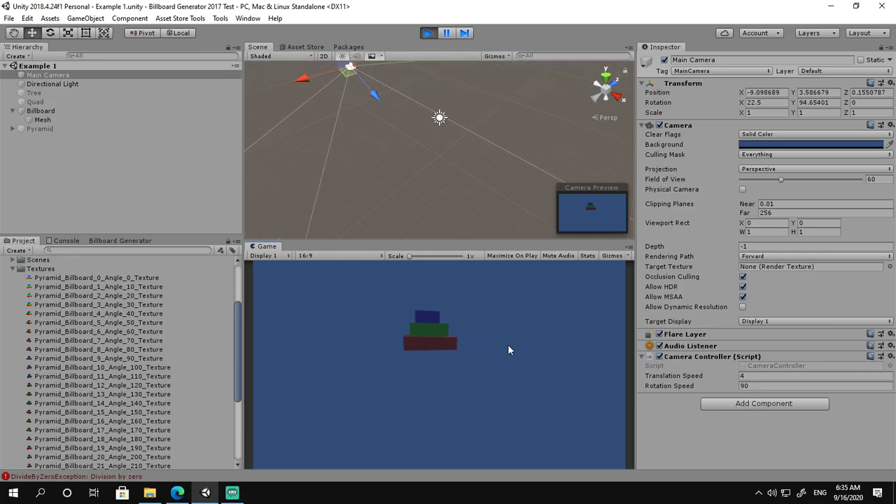
pyautogui.press('d')
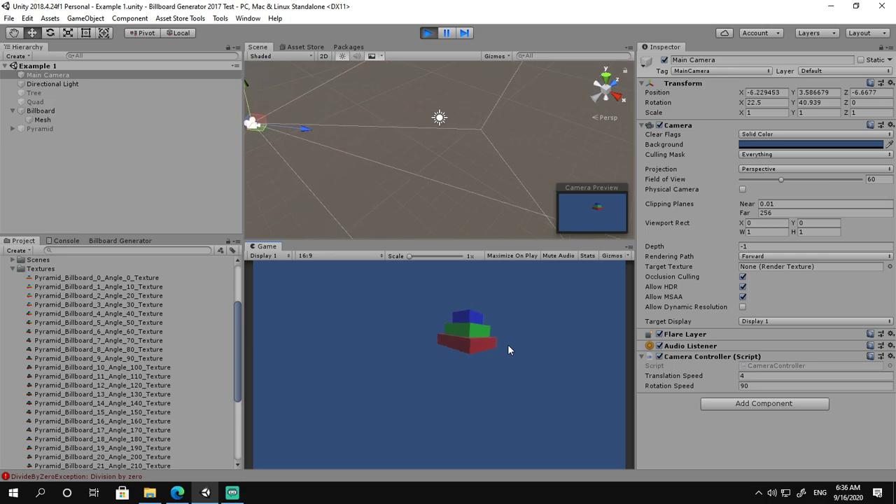
pyautogui.press('d')
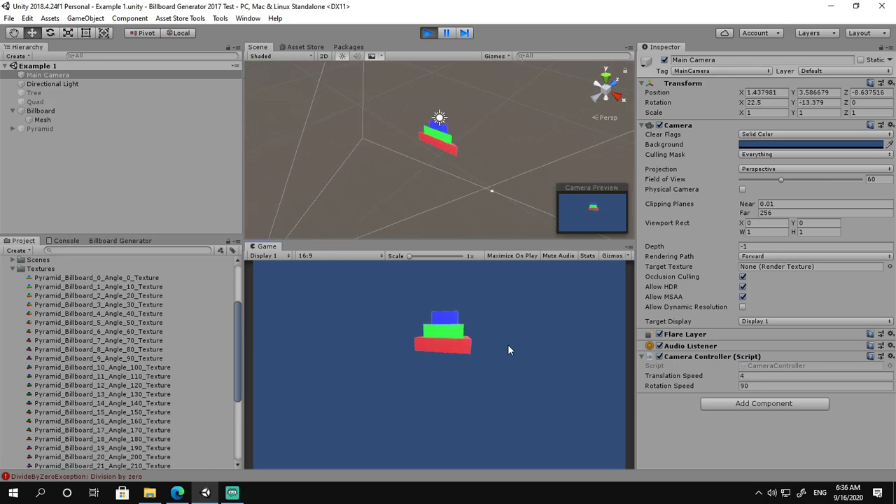
# Step: Show the Billboard script's live Angle and Index values, then refocus the Game view
pyautogui.click(39, 111)
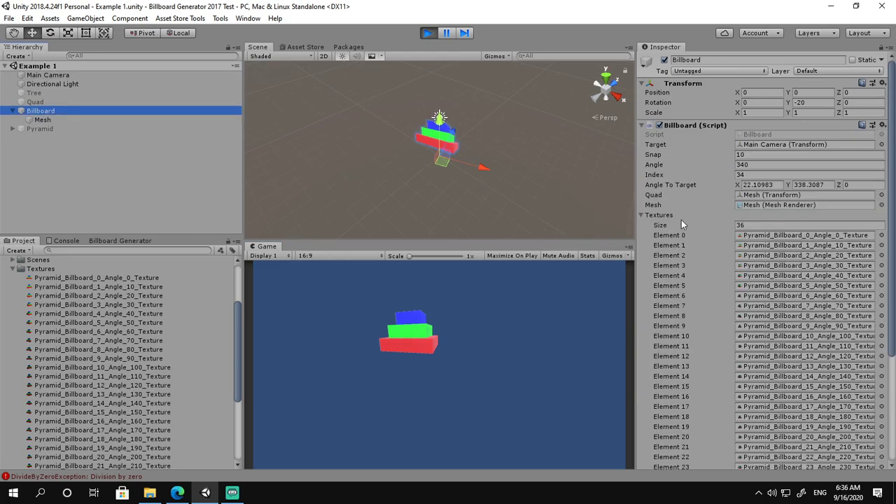
pyautogui.scroll(-3, 724, 329)
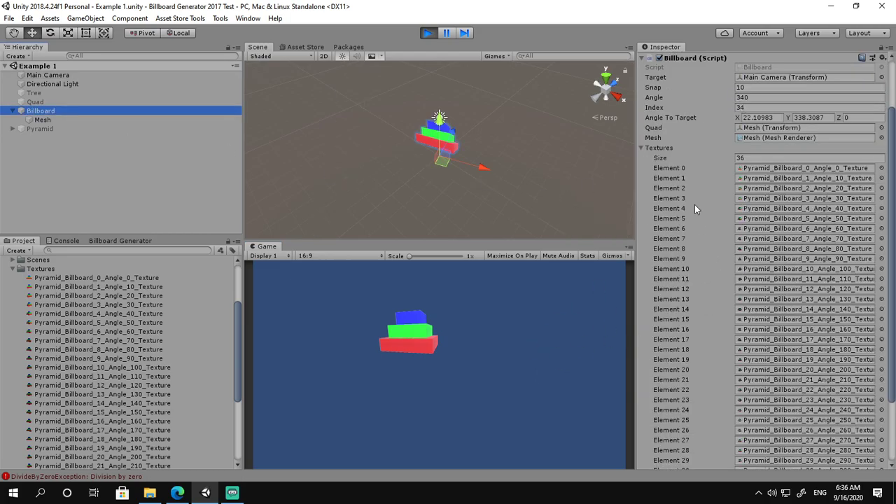
pyautogui.scroll(2, 694, 307)
pyautogui.click(485, 335)
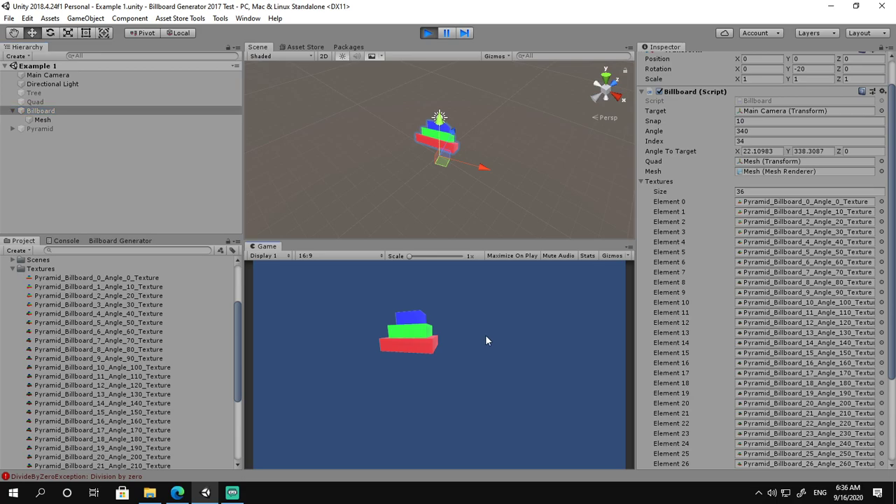